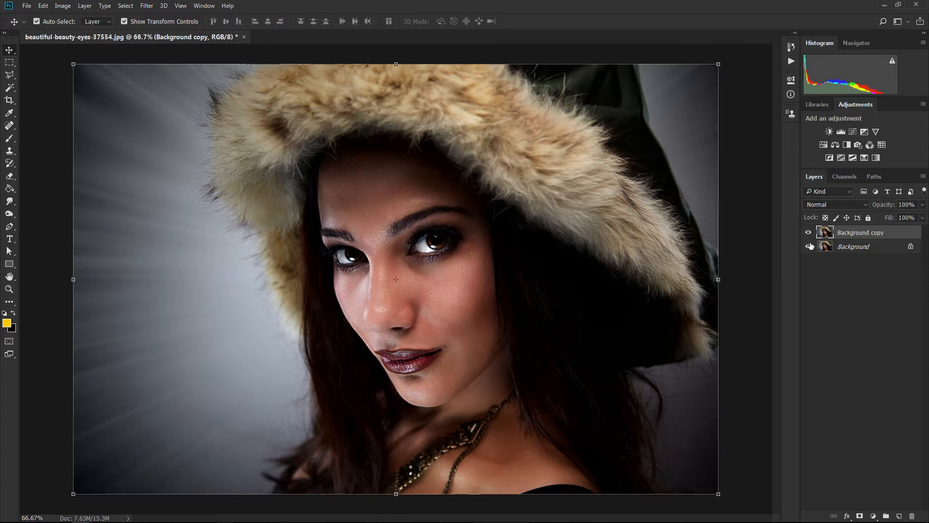
Trace a Pen path from the forehead hairline down the far cheek and neck to the upper edge of the necklace
{"action": "left_click", "coordinate": [10, 226]}
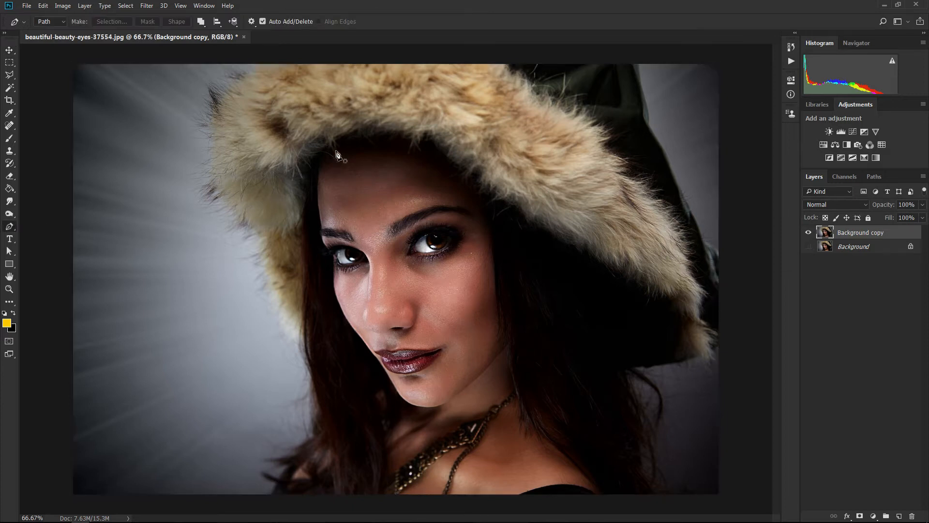
{"action": "scroll", "coordinate": [338, 155], "scroll_direction": "up", "scroll_amount": 5}
{"action": "left_click", "coordinate": [367, 137]}
{"action": "scroll", "coordinate": [394, 142], "scroll_direction": "up", "scroll_amount": 1}
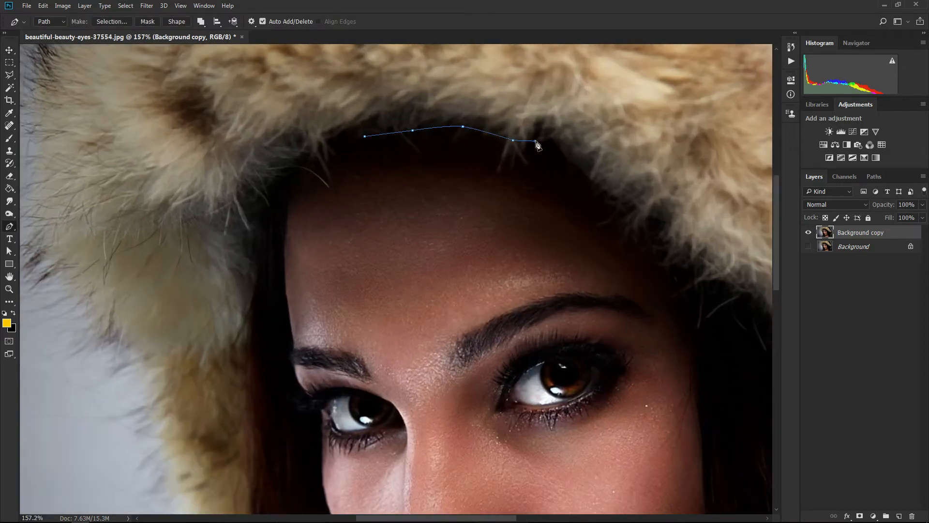
{"action": "left_click_drag", "start_coordinate": [680, 344], "coordinate": [598, 108]}
{"action": "left_click", "coordinate": [602, 236]}
{"action": "left_click_drag", "start_coordinate": [616, 374], "coordinate": [582, 235]}
{"action": "left_click", "coordinate": [612, 370]}
{"action": "left_click", "coordinate": [515, 304]}
{"action": "left_click_drag", "start_coordinate": [455, 317], "coordinate": [526, 248]}
{"action": "left_click", "coordinate": [488, 278]}
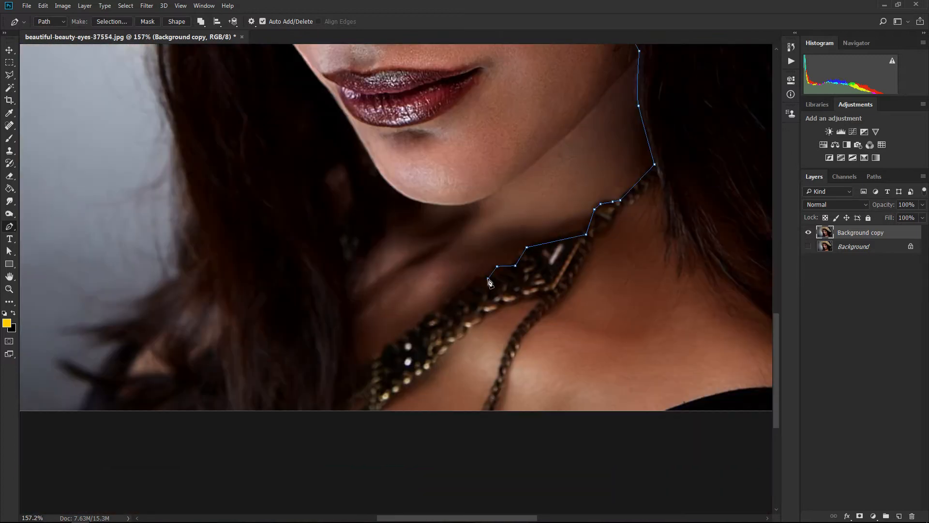
Continue the Pen path up the near jaw and cheek to the forehead and close it at the starting point
{"action": "scroll", "coordinate": [402, 292], "scroll_direction": "up", "scroll_amount": 6}
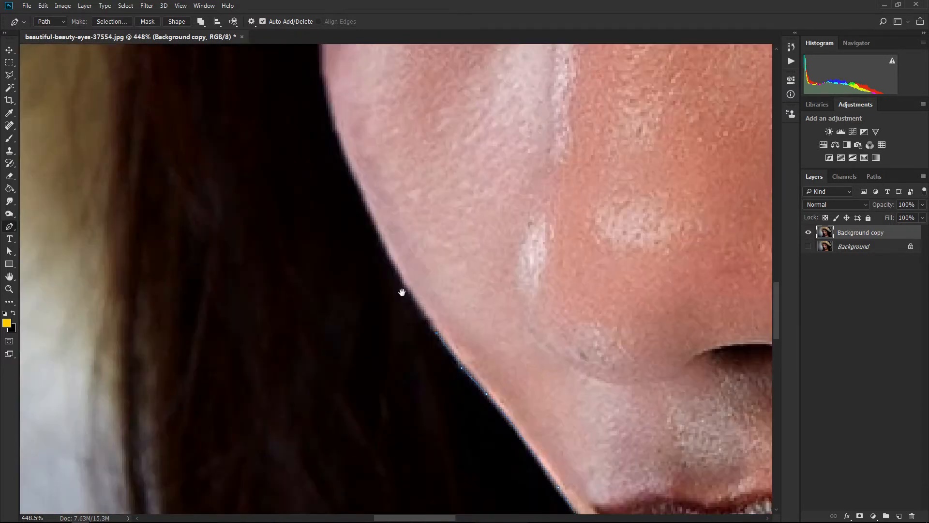
{"action": "left_click", "coordinate": [372, 223]}
{"action": "mouse_move", "coordinate": [361, 203]}
{"action": "left_mouse_down"}
{"action": "mouse_move", "coordinate": [392, 339]}
{"action": "mouse_move", "coordinate": [359, 329]}
{"action": "left_mouse_up"}
{"action": "left_click", "coordinate": [332, 115]}
{"action": "left_click_drag", "start_coordinate": [363, 231], "coordinate": [344, 451]}
{"action": "left_click_drag", "start_coordinate": [322, 199], "coordinate": [320, 134]}
{"action": "left_click_drag", "start_coordinate": [329, 183], "coordinate": [328, 378]}
{"action": "left_click", "coordinate": [332, 164]}
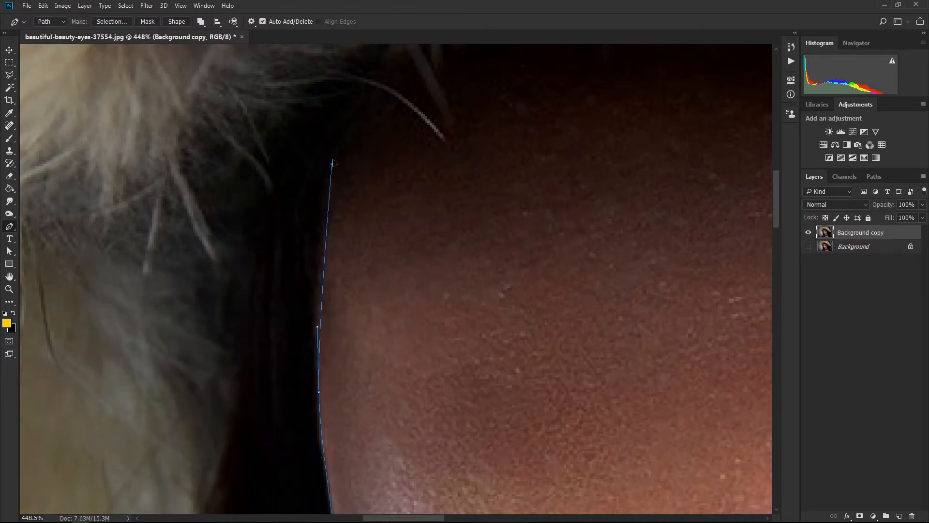
{"action": "scroll", "coordinate": [333, 163], "scroll_direction": "down", "scroll_amount": 5}
{"action": "scroll", "coordinate": [345, 176], "scroll_direction": "up", "scroll_amount": 3}
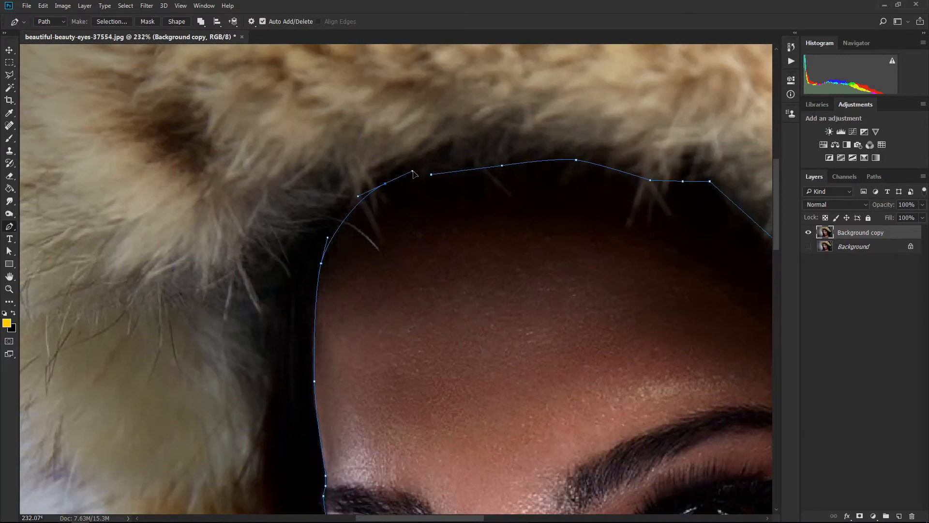
{"action": "left_click", "coordinate": [431, 175]}
Convert the closed face and neck path into a selection
{"action": "scroll", "coordinate": [406, 176], "scroll_direction": "down", "scroll_amount": 5}
{"action": "scroll", "coordinate": [358, 261], "scroll_direction": "up", "scroll_amount": 3}
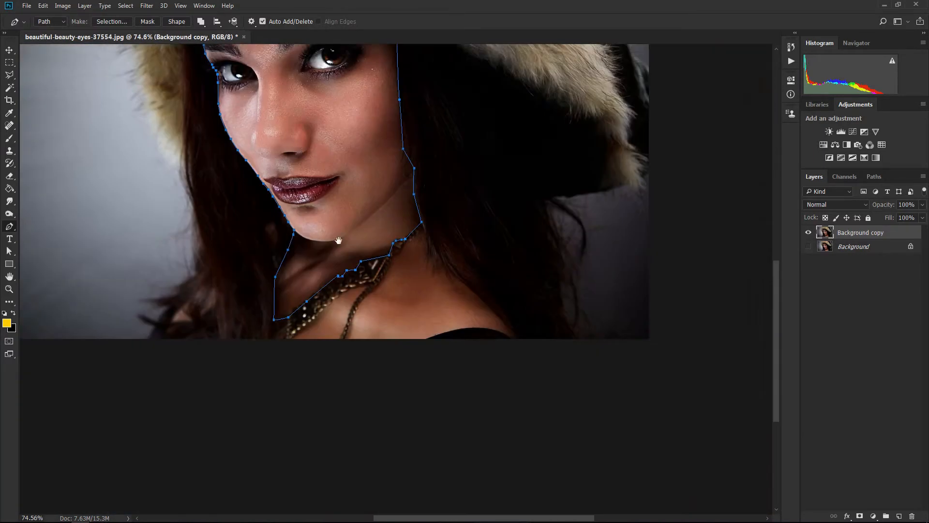
{"action": "scroll", "coordinate": [401, 298], "scroll_direction": "down", "scroll_amount": 3}
{"action": "right_click", "coordinate": [425, 236]}
{"action": "left_click", "coordinate": [468, 281]}
{"action": "left_click", "coordinate": [517, 152]}
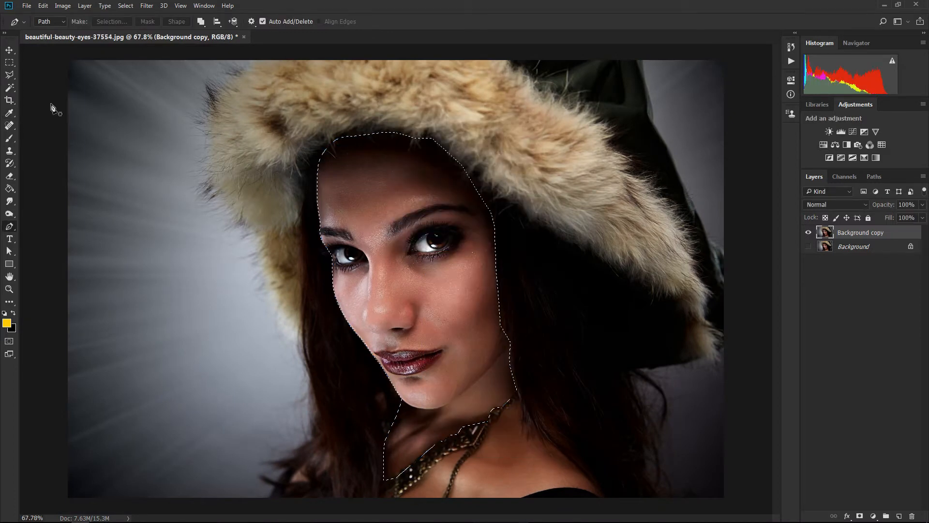
Add the skin between the two necklace strands to the selection with the Polygonal Lasso
{"action": "left_click", "coordinate": [9, 75]}
{"action": "scroll", "coordinate": [451, 421], "scroll_direction": "up", "scroll_amount": 3}
{"action": "left_click_drag", "start_coordinate": [451, 424], "coordinate": [402, 257]}
{"action": "scroll", "coordinate": [347, 375], "scroll_direction": "up", "scroll_amount": 4}
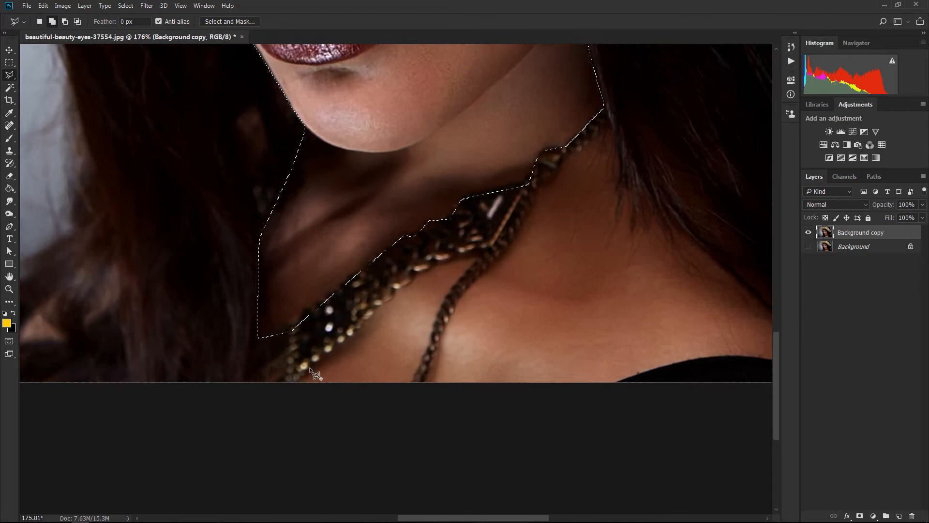
{"action": "left_click", "coordinate": [290, 385]}
{"action": "left_click", "coordinate": [438, 254]}
{"action": "left_click", "coordinate": [521, 223]}
{"action": "left_click", "coordinate": [490, 261]}
{"action": "left_click", "coordinate": [463, 314]}
{"action": "left_click", "coordinate": [289, 385]}
Add the chest and shoulder skin between the necklace, the hair and the black garment to the selection
{"action": "scroll", "coordinate": [290, 386], "scroll_direction": "down", "scroll_amount": 4}
{"action": "left_click", "coordinate": [435, 191]}
{"action": "left_click", "coordinate": [464, 244]}
{"action": "left_click", "coordinate": [516, 301]}
{"action": "left_click", "coordinate": [547, 385]}
{"action": "left_click", "coordinate": [315, 445]}
{"action": "left_click", "coordinate": [373, 244]}
{"action": "left_click", "coordinate": [392, 226]}
{"action": "left_click", "coordinate": [435, 192]}
Add the narrow strip of skin between the hair strands above the shoulder to the selection
{"action": "left_click", "coordinate": [486, 220]}
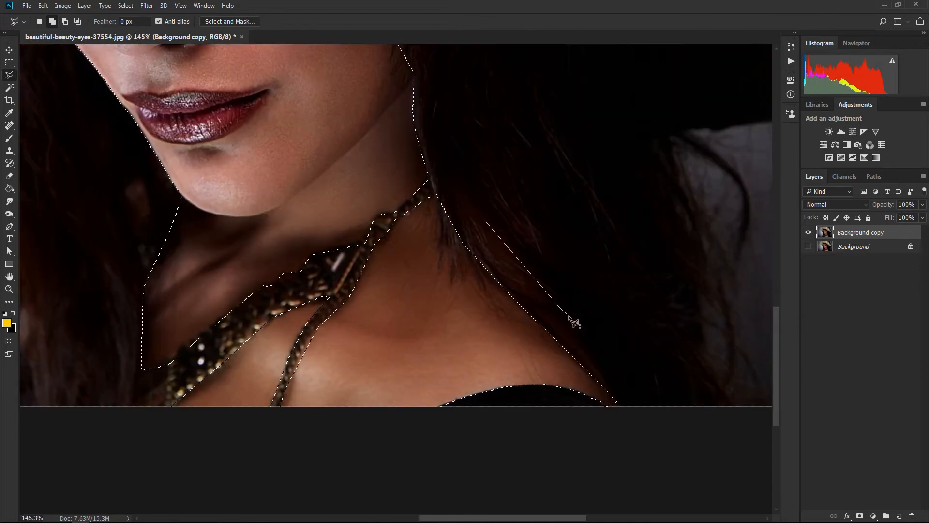
{"action": "left_click", "coordinate": [562, 310]}
{"action": "left_click", "coordinate": [616, 403]}
{"action": "left_click", "coordinate": [518, 294]}
{"action": "left_click", "coordinate": [483, 241]}
{"action": "left_click", "coordinate": [487, 219]}
Feather the skin selection by 0.5 pixels
{"action": "scroll", "coordinate": [516, 292], "scroll_direction": "down", "scroll_amount": 11}
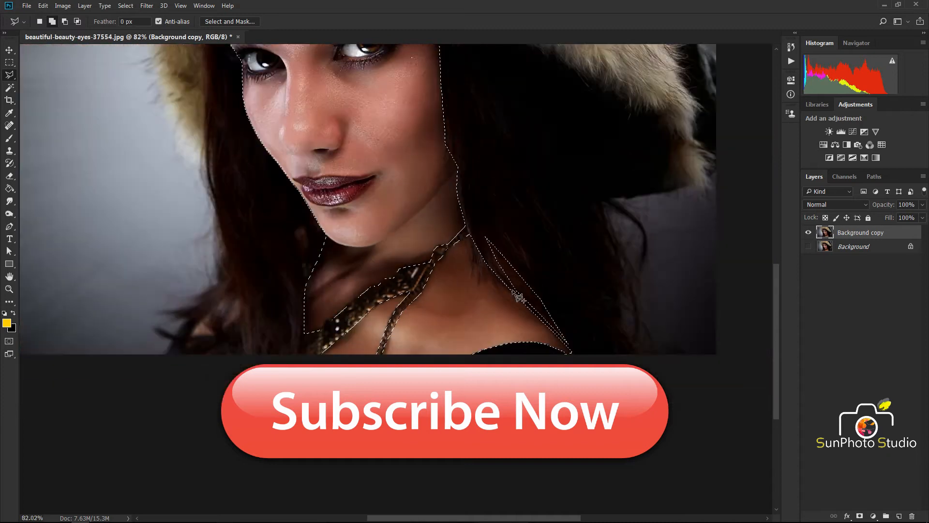
{"action": "right_click", "coordinate": [438, 318]}
{"action": "left_click", "coordinate": [467, 348]}
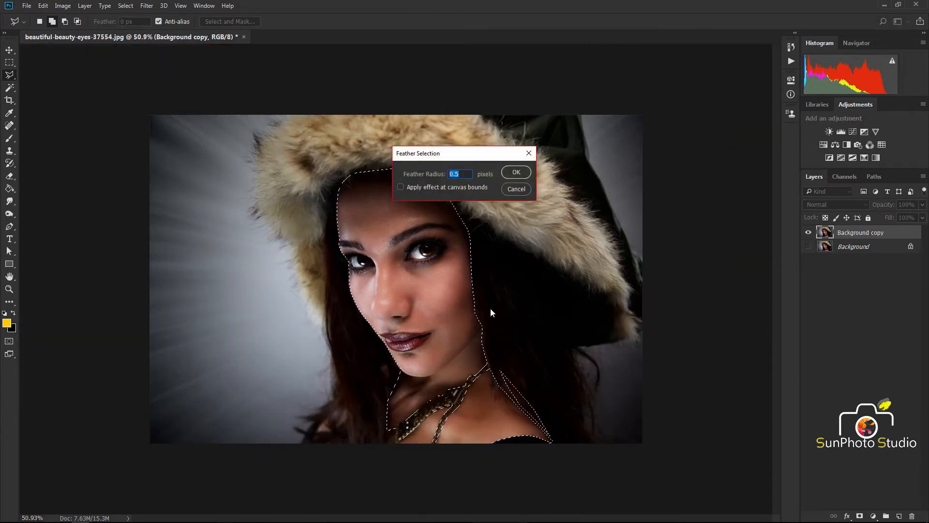
{"action": "left_click", "coordinate": [517, 172]}
Copy the selected skin to a new layer and hide the Background copy layer
{"action": "right_click", "coordinate": [399, 220]}
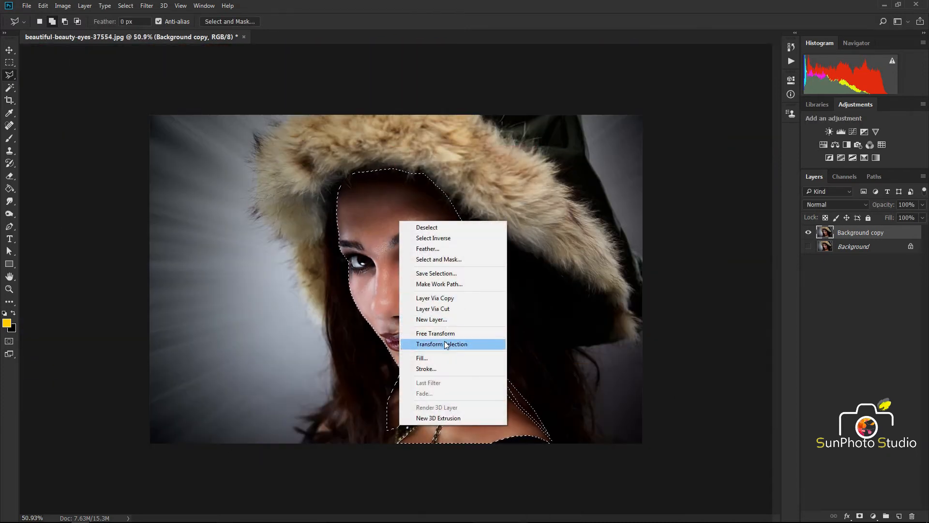
{"action": "left_click", "coordinate": [436, 297]}
{"action": "left_click", "coordinate": [807, 248]}
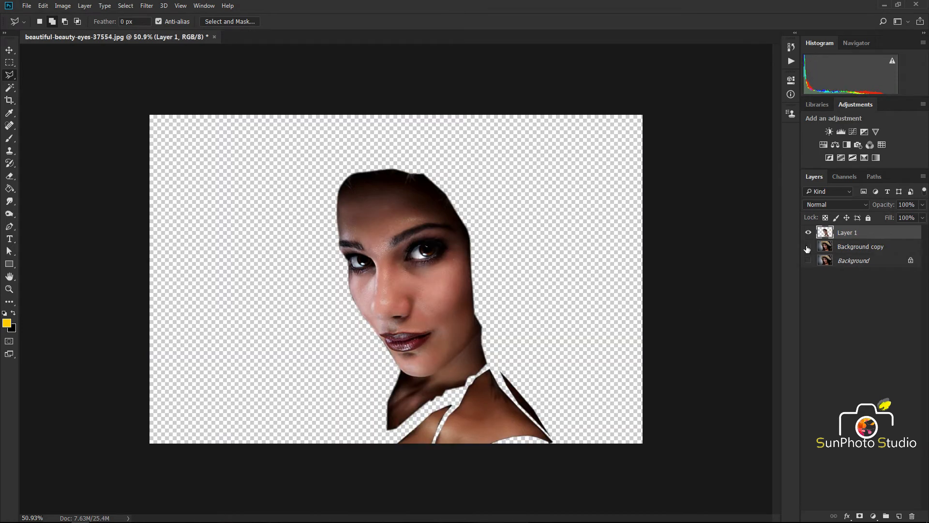
Add a Levels adjustment with the midtones at 1.47 and the white input level at 228
{"action": "left_click", "coordinate": [873, 516]}
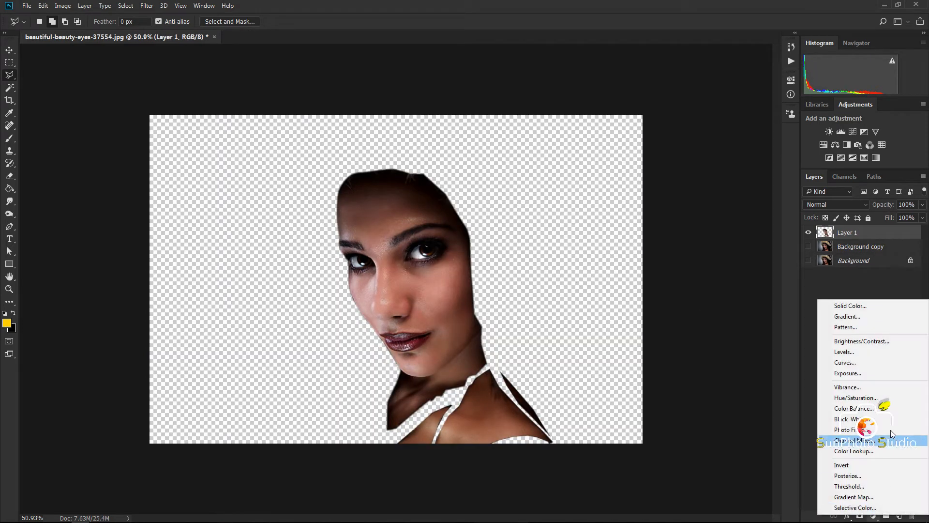
{"action": "left_click", "coordinate": [856, 351]}
{"action": "left_click_drag", "start_coordinate": [723, 178], "coordinate": [708, 180]}
{"action": "left_click_drag", "start_coordinate": [765, 178], "coordinate": [755, 178]}
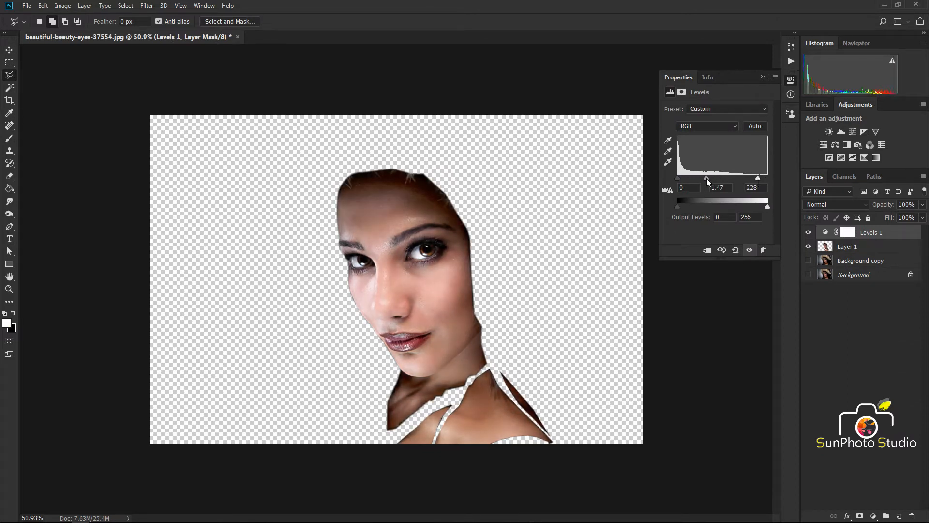
{"action": "left_click", "coordinate": [763, 77]}
Add a Curves adjustment that slightly lifts the midtones and raises the shadows from input 57 to output 67
{"action": "left_click", "coordinate": [874, 517]}
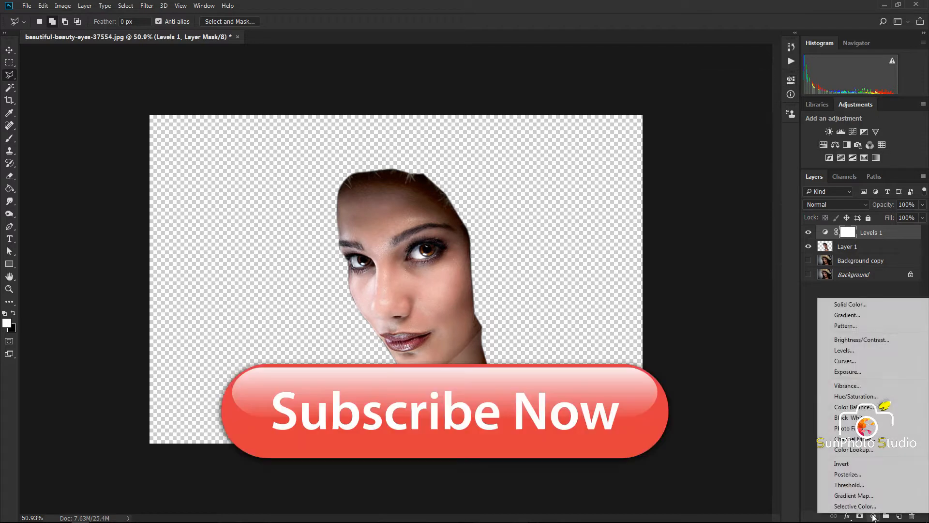
{"action": "left_click", "coordinate": [852, 361]}
{"action": "left_click_drag", "start_coordinate": [724, 173], "coordinate": [723, 170]}
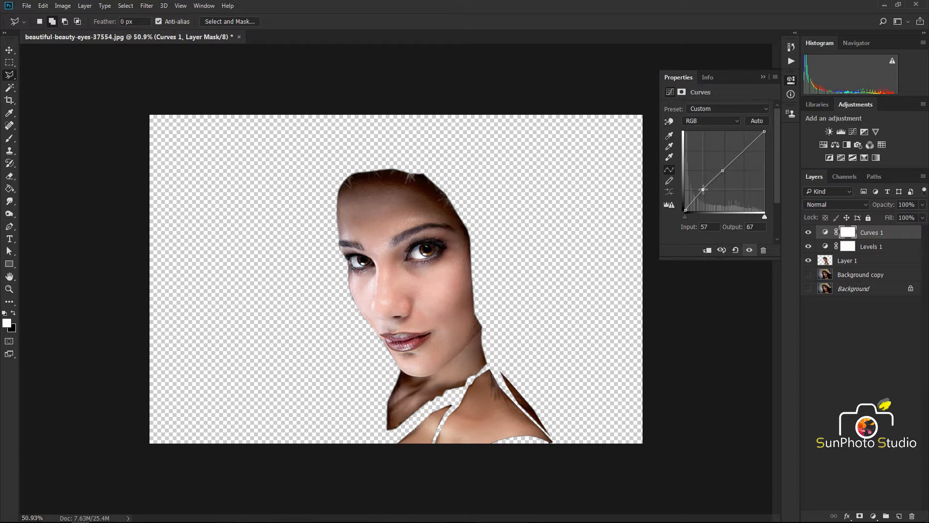
{"action": "left_click", "coordinate": [763, 77]}
Add a Hue/Saturation adjustment with hue -4, saturation -13 and lightness +8
{"action": "left_click", "coordinate": [873, 516]}
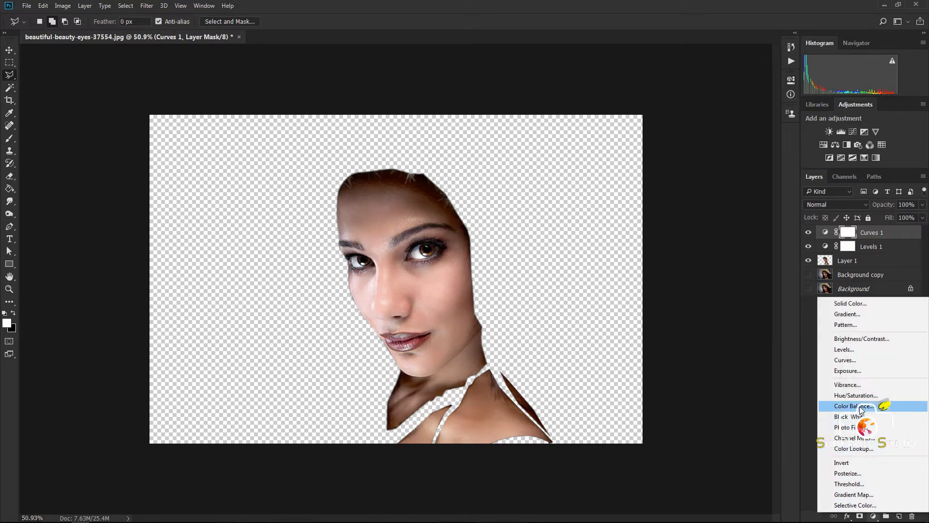
{"action": "left_click", "coordinate": [852, 396]}
{"action": "left_click_drag", "start_coordinate": [710, 165], "coordinate": [720, 185]}
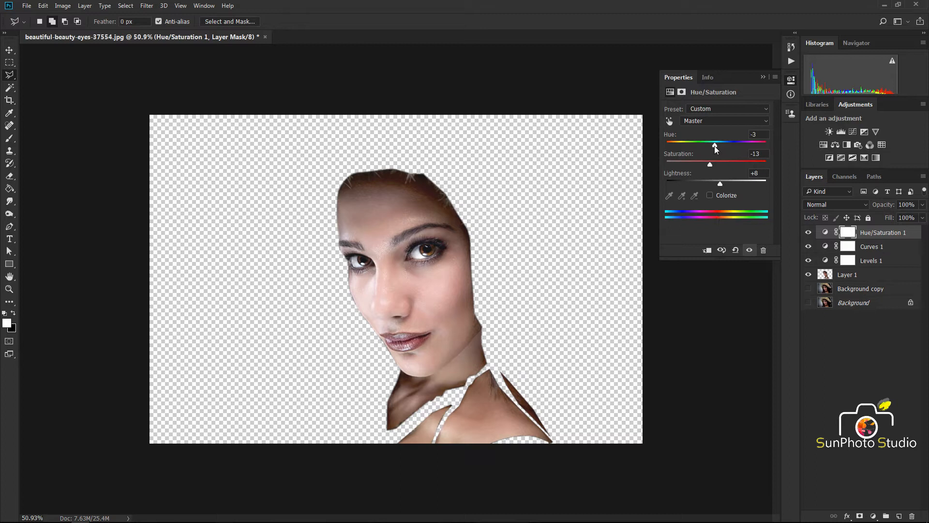
{"action": "left_click", "coordinate": [770, 78]}
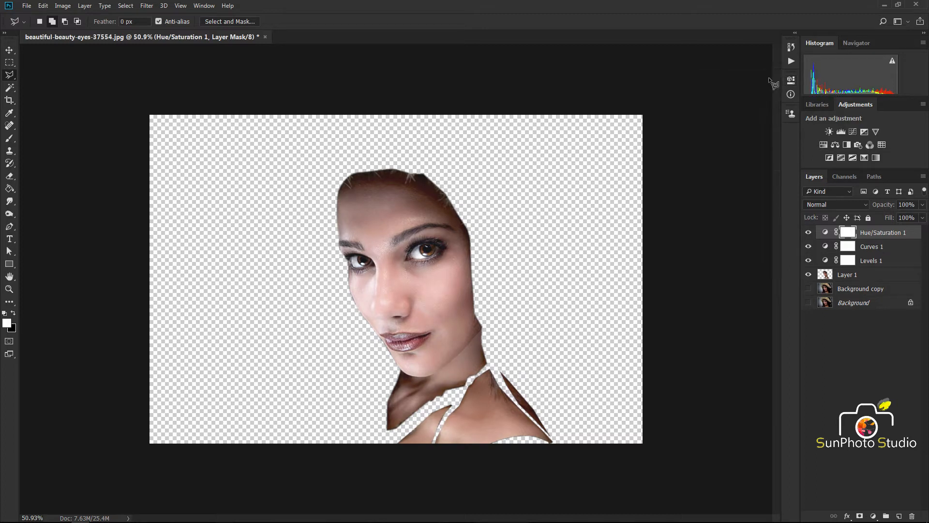
Add a Black & White adjustment with Reds 72 and Yellows 103, and set its blend mode to Luminosity
{"action": "left_click", "coordinate": [874, 516]}
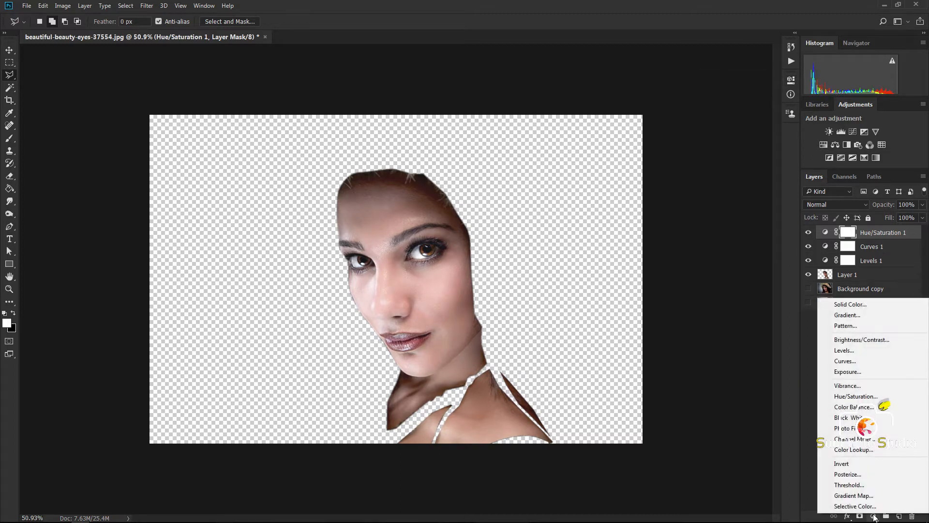
{"action": "left_click", "coordinate": [850, 417]}
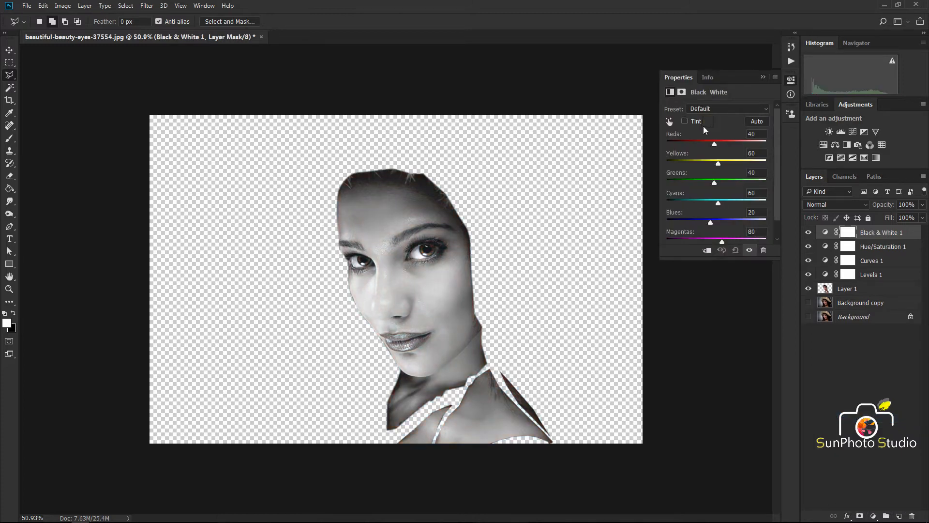
{"action": "left_click_drag", "start_coordinate": [714, 144], "coordinate": [720, 145]}
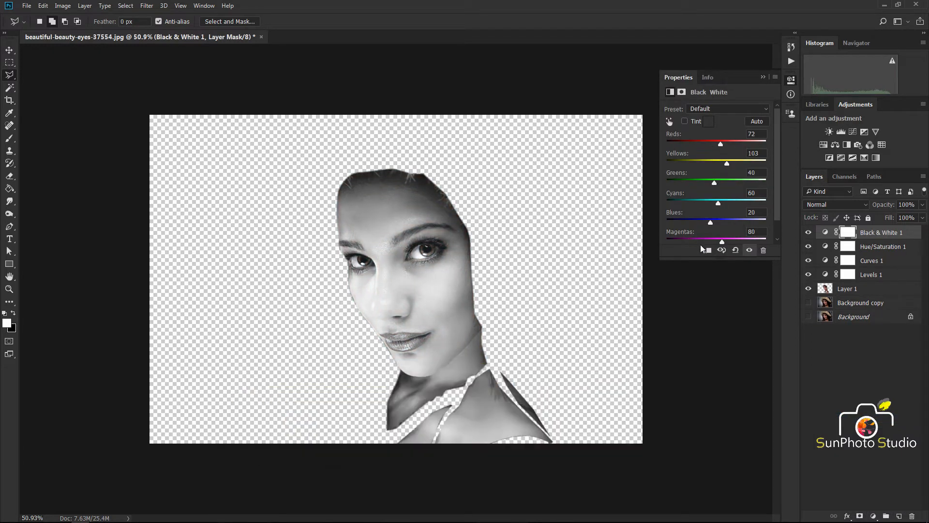
{"action": "left_click", "coordinate": [764, 77]}
{"action": "left_click", "coordinate": [829, 205]}
{"action": "left_click", "coordinate": [826, 440]}
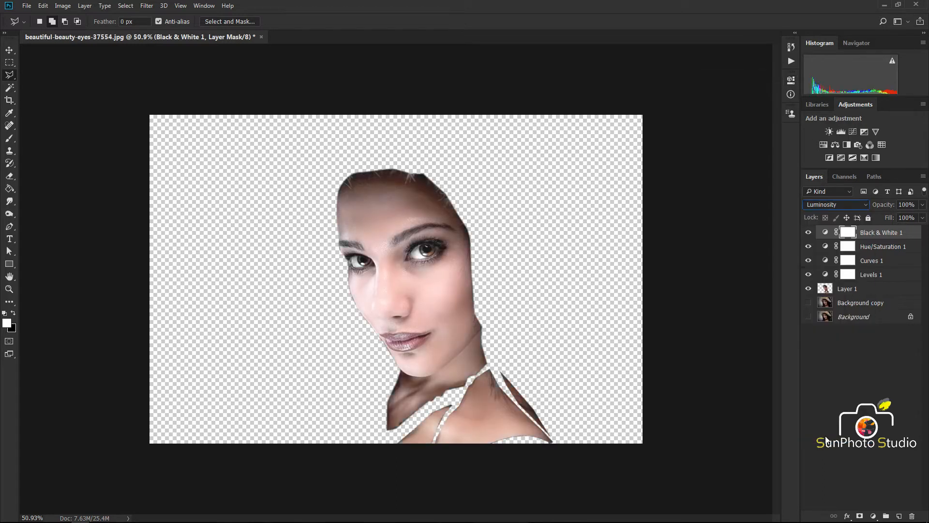
Clip the Black & White and Hue/Saturation adjustments to the layers below them
{"action": "double_click", "coordinate": [829, 233]}
{"action": "left_click", "coordinate": [707, 251]}
{"action": "left_click", "coordinate": [763, 77]}
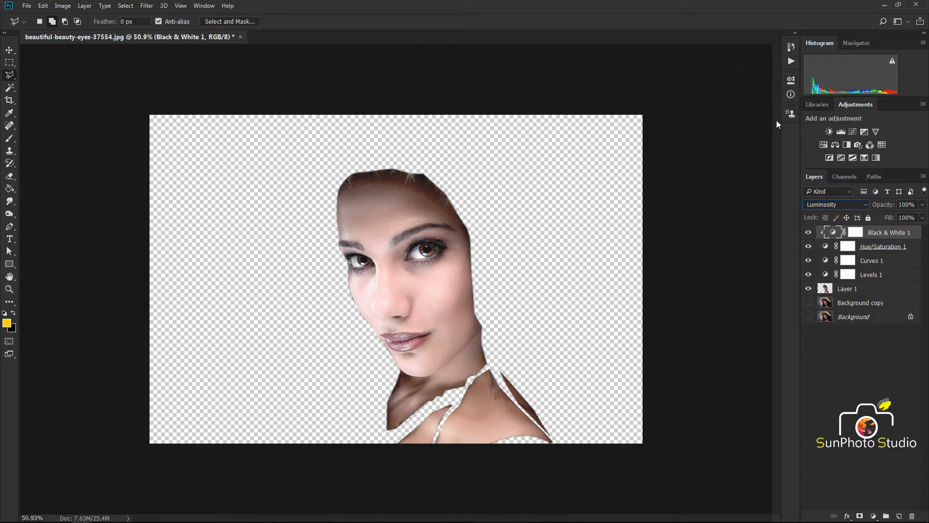
{"action": "double_click", "coordinate": [826, 248]}
{"action": "left_click", "coordinate": [707, 252]}
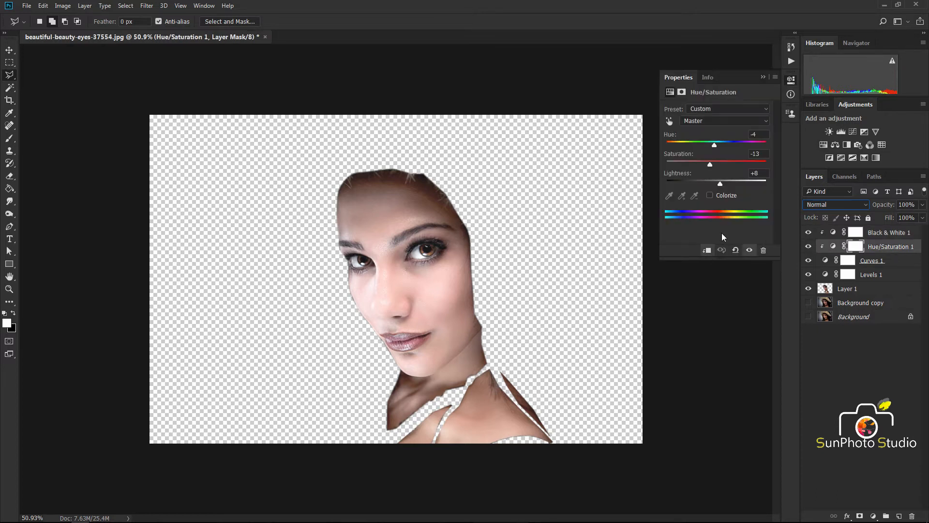
{"action": "left_click", "coordinate": [764, 78]}
Clip the Curves and Levels adjustments to the cut-out skin layer
{"action": "double_click", "coordinate": [825, 261]}
{"action": "left_click", "coordinate": [707, 251]}
{"action": "left_click", "coordinate": [764, 77]}
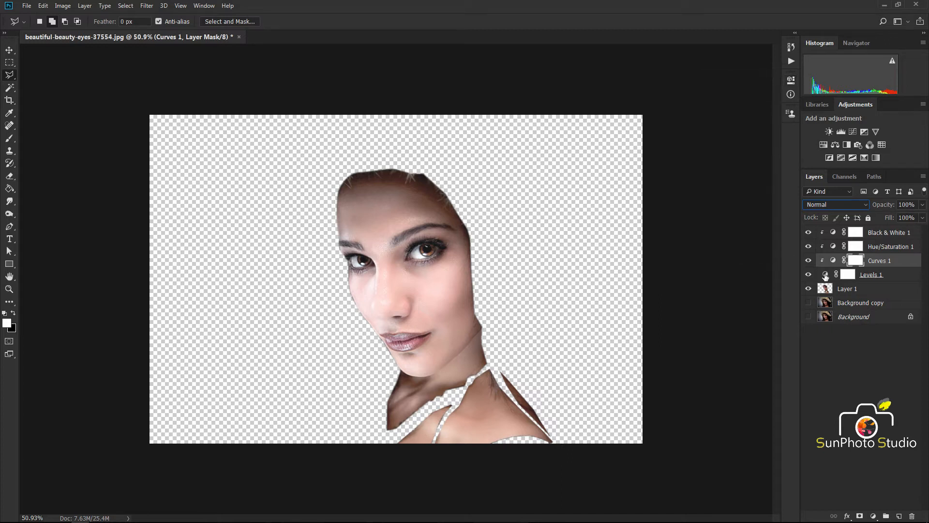
{"action": "double_click", "coordinate": [825, 275]}
{"action": "left_click", "coordinate": [706, 252]}
{"action": "left_click", "coordinate": [764, 77]}
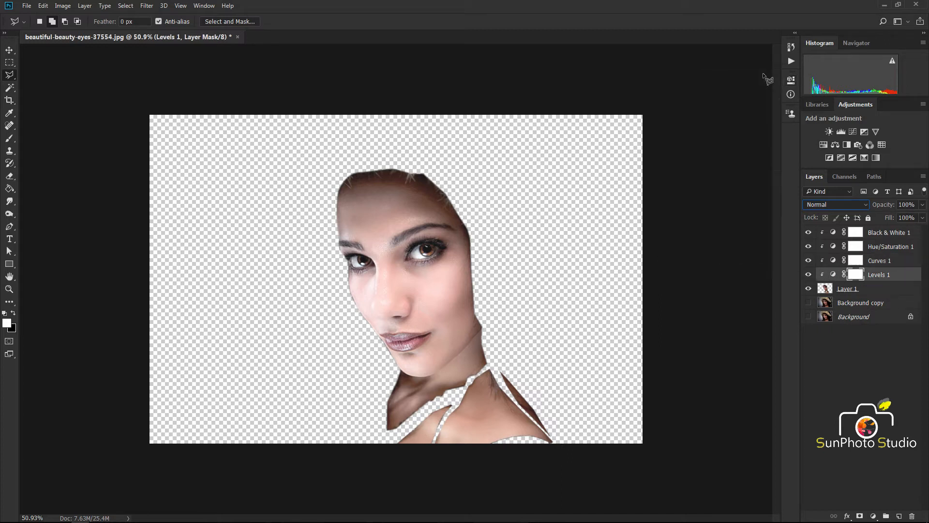
Merge the skin layer and its four clipped adjustment layers into one layer
{"action": "left_click", "coordinate": [857, 292]}
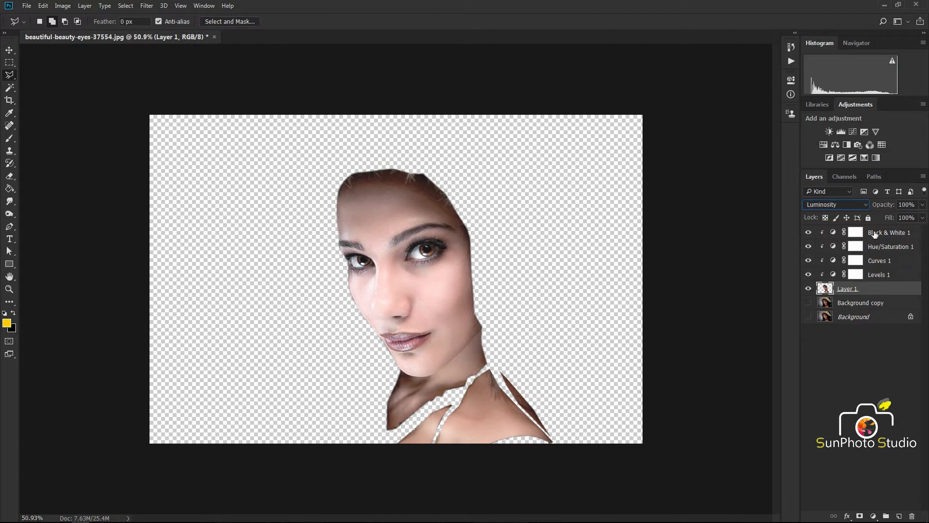
{"action": "left_click", "coordinate": [874, 234], "text": "shift"}
{"action": "right_click", "coordinate": [874, 233]}
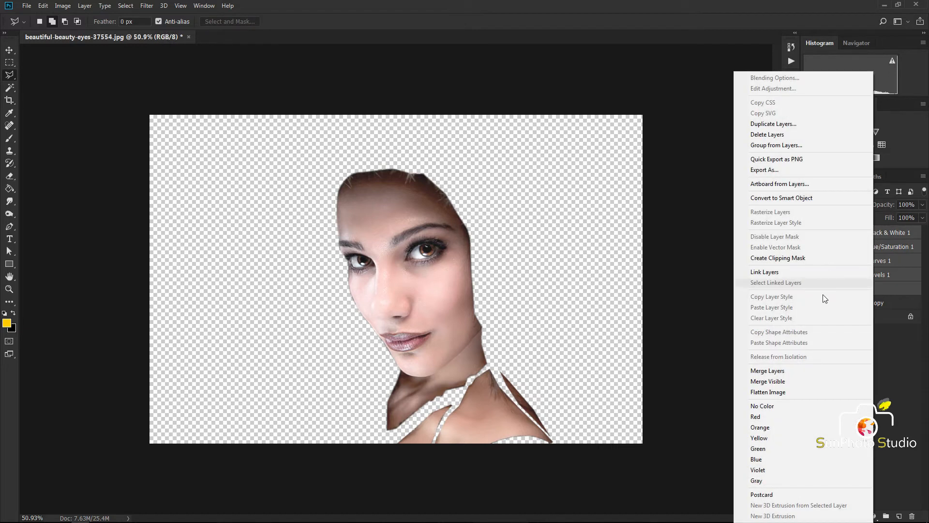
{"action": "left_click", "coordinate": [786, 371]}
Show the Background copy layer, toggle the merged skin layer to compare, and set the merged layer's opacity to 85%
{"action": "left_click", "coordinate": [809, 246]}
{"action": "left_click", "coordinate": [809, 233]}
{"action": "left_click", "coordinate": [809, 232]}
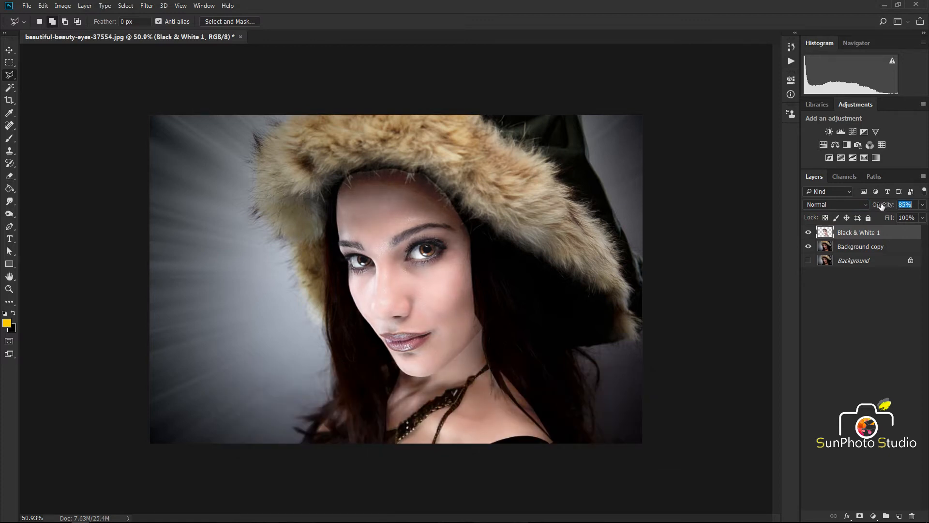
Erase the merged skin layer's hard edges along the forehead and hood with a soft eraser at 47% opacity and up to 175 px
{"action": "left_click", "coordinate": [8, 177]}
{"action": "scroll", "coordinate": [390, 255], "scroll_direction": "up", "scroll_amount": 4}
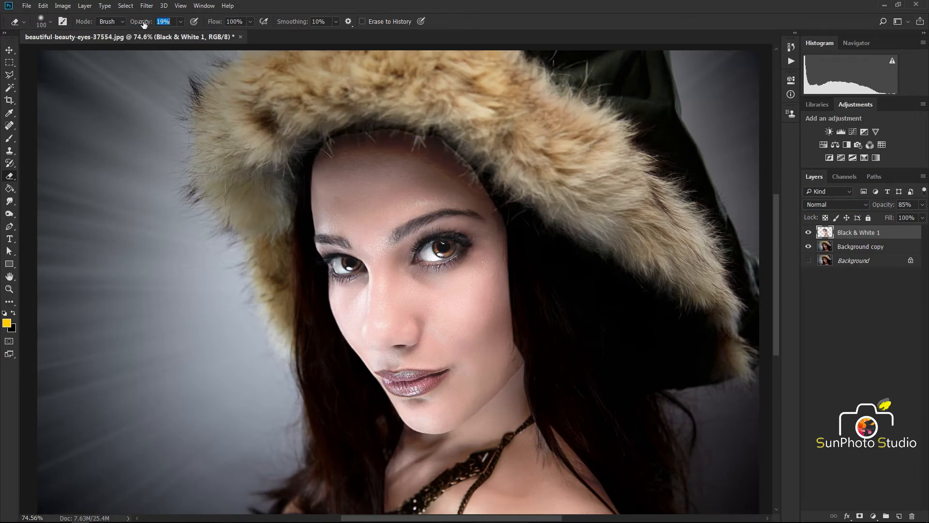
{"action": "key", "text": "bracketright"}
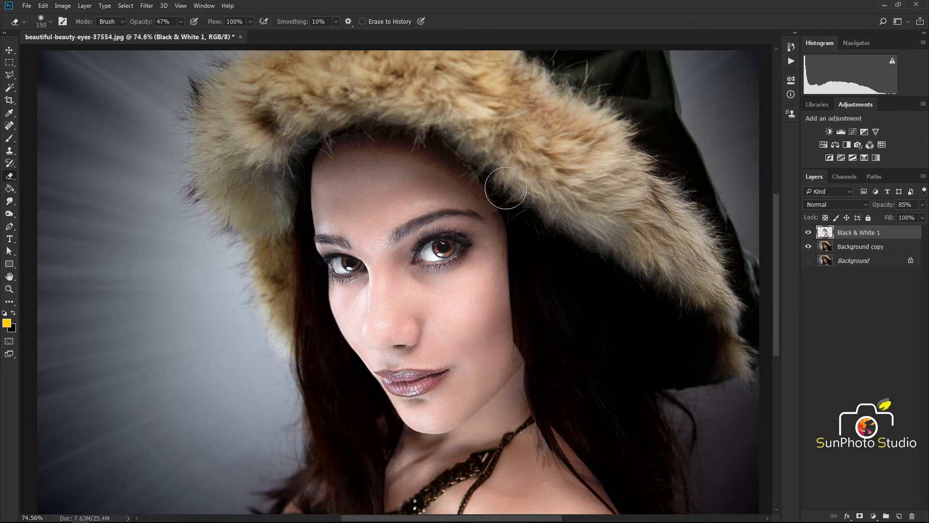
{"action": "key", "text": "bracketright"}
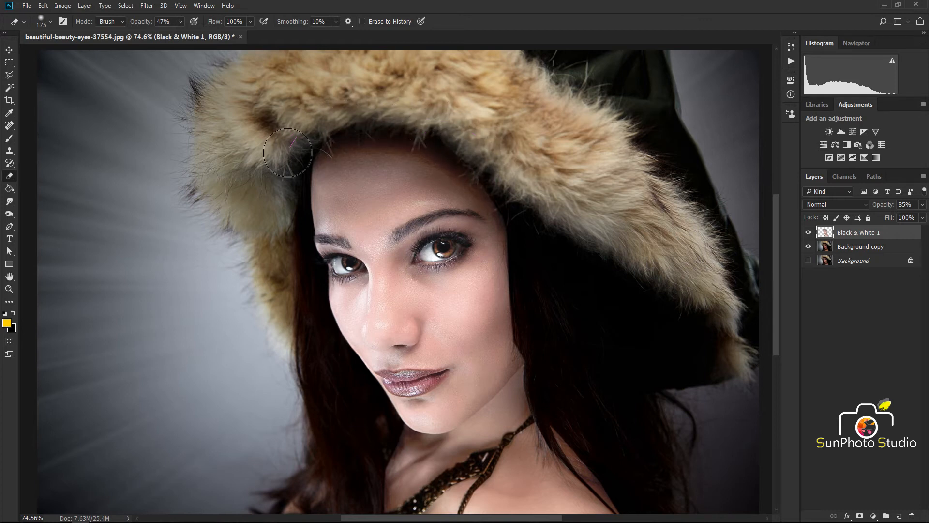
{"action": "key", "text": "bracketleft"}
{"action": "key", "text": "bracketleft"}
{"action": "key", "text": "bracketleft"}
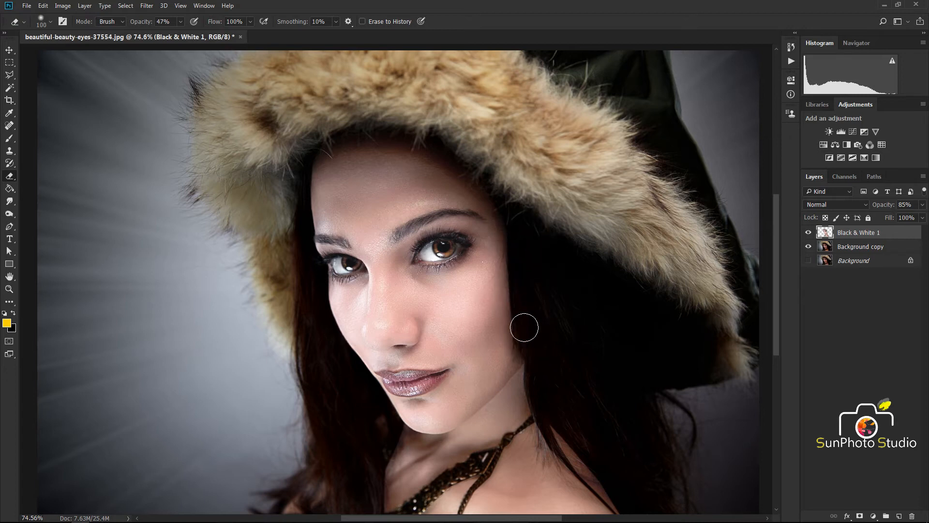
Soften the skin layer's edges along the hair, neck and jaw with a 100 px eraser at 47% opacity
{"action": "scroll", "coordinate": [519, 216], "scroll_direction": "down", "scroll_amount": 5}
{"action": "scroll", "coordinate": [481, 235], "scroll_direction": "up", "scroll_amount": 1}
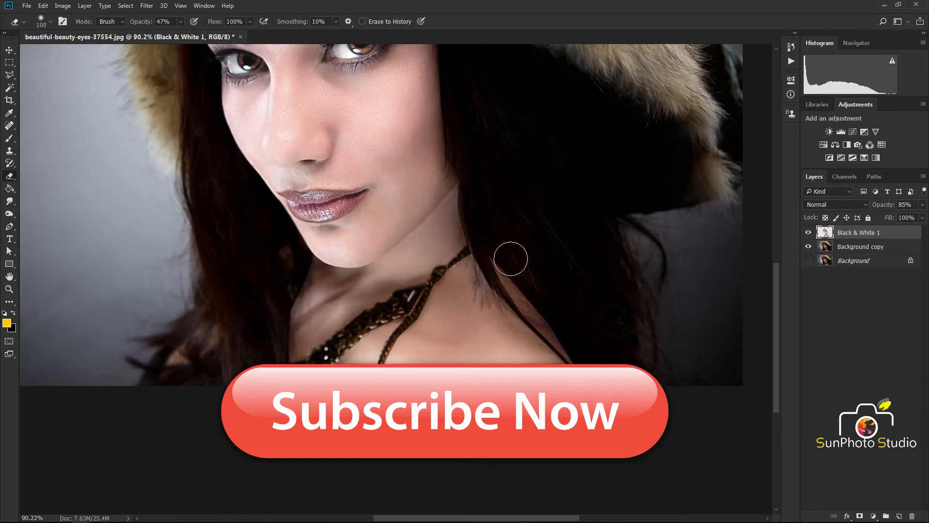
{"action": "scroll", "coordinate": [577, 351], "scroll_direction": "down", "scroll_amount": 4}
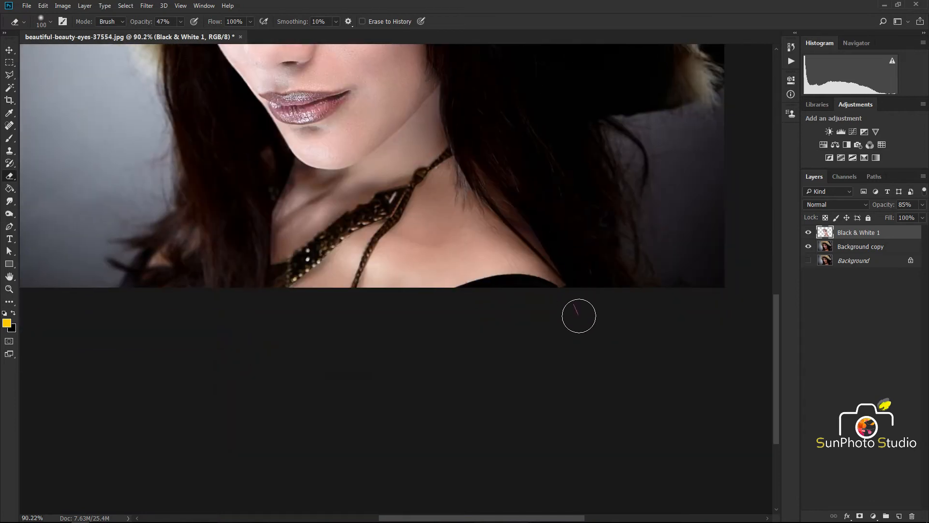
{"action": "left_click_drag", "start_coordinate": [258, 220], "coordinate": [283, 167]}
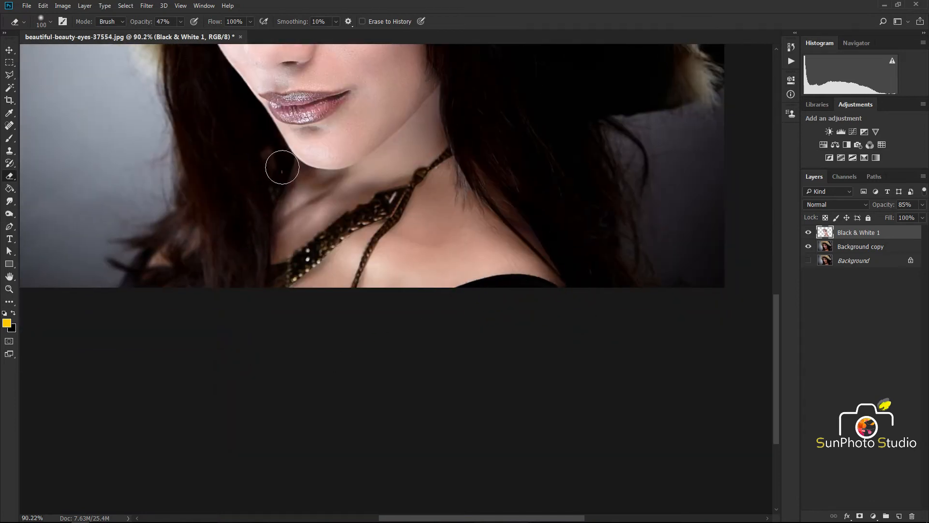
{"action": "scroll", "coordinate": [253, 152], "scroll_direction": "down", "scroll_amount": 2}
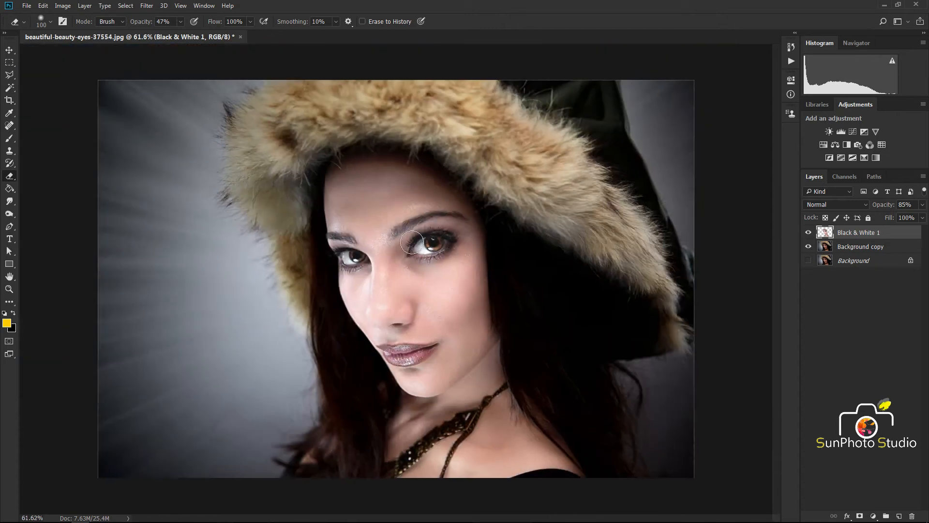
{"action": "scroll", "coordinate": [412, 242], "scroll_direction": "up", "scroll_amount": 1}
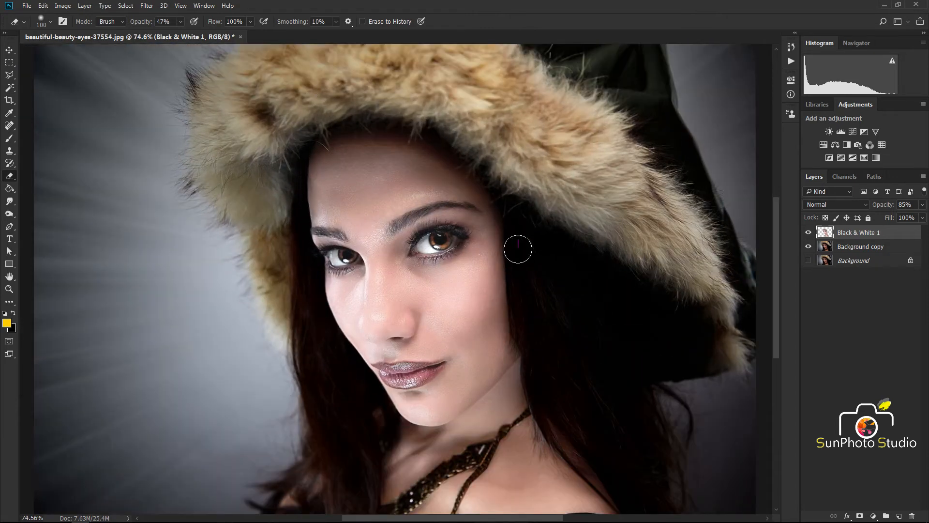
{"action": "scroll", "coordinate": [497, 252], "scroll_direction": "down", "scroll_amount": 3}
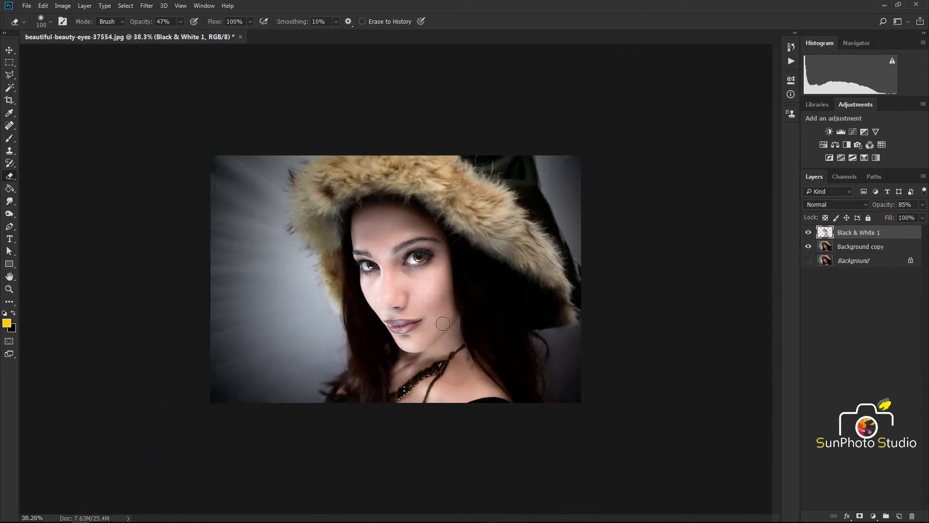
Erase the skin layer over the smaller, farther eye and its lashes with a 25 px eraser at 100% opacity
{"action": "scroll", "coordinate": [385, 236], "scroll_direction": "up", "scroll_amount": 3}
{"action": "key", "text": "bracketleft"}
{"action": "key", "text": "bracketleft"}
{"action": "key", "text": "bracketleft"}
{"action": "scroll", "coordinate": [342, 270], "scroll_direction": "up", "scroll_amount": 6}
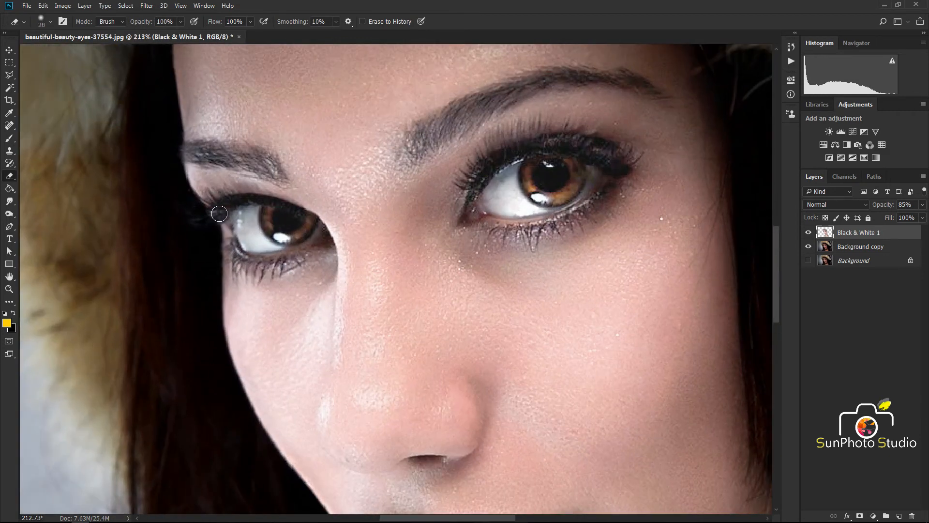
{"action": "key", "text": "bracketleft"}
{"action": "key", "text": "bracketright"}
{"action": "mouse_move", "coordinate": [238, 204]}
{"action": "left_mouse_down"}
{"action": "mouse_move", "coordinate": [295, 216]}
{"action": "mouse_move", "coordinate": [328, 236]}
{"action": "mouse_move", "coordinate": [281, 240]}
{"action": "mouse_move", "coordinate": [319, 249]}
{"action": "mouse_move", "coordinate": [255, 252]}
{"action": "mouse_move", "coordinate": [271, 244]}
{"action": "mouse_move", "coordinate": [240, 220]}
{"action": "mouse_move", "coordinate": [251, 239]}
{"action": "mouse_move", "coordinate": [293, 224]}
{"action": "left_mouse_up"}
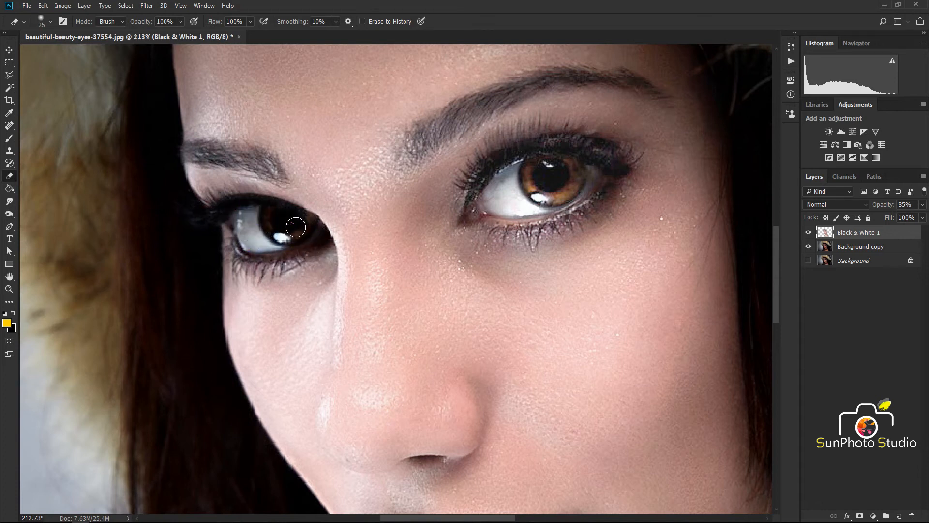
{"action": "left_click_drag", "start_coordinate": [295, 256], "coordinate": [241, 258]}
Erase the skin layer over the larger, nearer eye and its lashes at 100% opacity
{"action": "scroll", "coordinate": [198, 213], "scroll_direction": "down", "scroll_amount": 1}
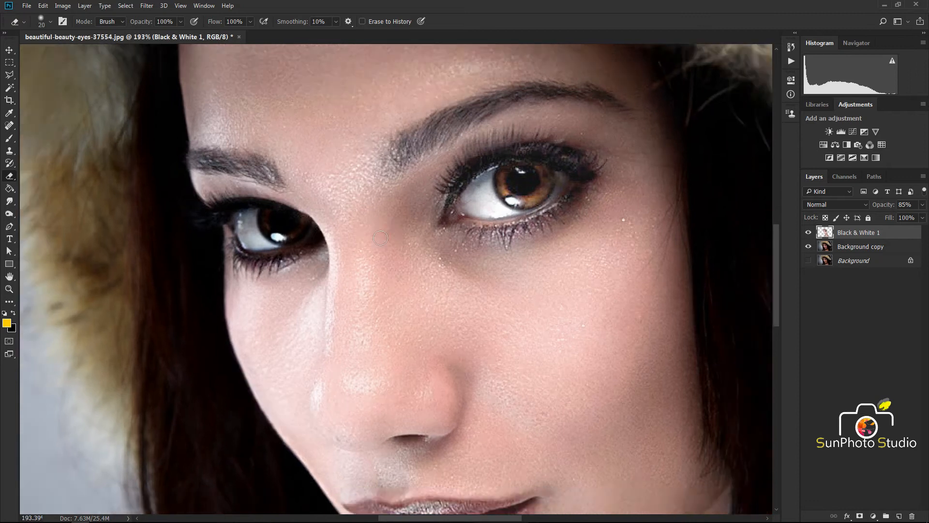
{"action": "scroll", "coordinate": [464, 174], "scroll_direction": "up", "scroll_amount": 1}
{"action": "key", "text": "bracketright"}
{"action": "key", "text": "bracketright"}
{"action": "mouse_move", "coordinate": [470, 186]}
{"action": "left_mouse_down"}
{"action": "mouse_move", "coordinate": [501, 217]}
{"action": "mouse_move", "coordinate": [555, 205]}
{"action": "mouse_move", "coordinate": [575, 176]}
{"action": "mouse_move", "coordinate": [537, 189]}
{"action": "mouse_move", "coordinate": [507, 173]}
{"action": "mouse_move", "coordinate": [462, 180]}
{"action": "mouse_move", "coordinate": [559, 160]}
{"action": "mouse_move", "coordinate": [473, 198]}
{"action": "mouse_move", "coordinate": [532, 164]}
{"action": "mouse_move", "coordinate": [580, 164]}
{"action": "mouse_move", "coordinate": [548, 149]}
{"action": "mouse_move", "coordinate": [485, 160]}
{"action": "mouse_move", "coordinate": [459, 171]}
{"action": "left_mouse_up"}
{"action": "key", "text": "bracketright"}
{"action": "key", "text": "bracketleft"}
{"action": "key", "text": "bracketleft"}
{"action": "mouse_move", "coordinate": [588, 160]}
{"action": "left_mouse_down"}
{"action": "mouse_move", "coordinate": [558, 202]}
{"action": "mouse_move", "coordinate": [486, 215]}
{"action": "left_mouse_up"}
Erase the skin layer over both eyebrows at 100% opacity, adapting the brush size to each brow
{"action": "scroll", "coordinate": [470, 305], "scroll_direction": "down", "scroll_amount": 2}
{"action": "scroll", "coordinate": [410, 186], "scroll_direction": "up", "scroll_amount": 1}
{"action": "key", "text": "bracketright"}
{"action": "key", "text": "bracketright"}
{"action": "mouse_move", "coordinate": [408, 183]}
{"action": "left_mouse_down"}
{"action": "mouse_move", "coordinate": [419, 161]}
{"action": "mouse_move", "coordinate": [410, 170]}
{"action": "mouse_move", "coordinate": [515, 119]}
{"action": "mouse_move", "coordinate": [588, 119]}
{"action": "mouse_move", "coordinate": [630, 131]}
{"action": "left_mouse_up"}
{"action": "key", "text": "bracketleft"}
{"action": "key", "text": "bracketleft"}
{"action": "key", "text": "bracketleft"}
{"action": "key", "text": "bracketleft"}
{"action": "mouse_move", "coordinate": [266, 201]}
{"action": "left_mouse_down"}
{"action": "mouse_move", "coordinate": [245, 181]}
{"action": "mouse_move", "coordinate": [192, 181]}
{"action": "left_mouse_up"}
Check the erased eyes and brows, and set the skin layer's opacity to 76%
{"action": "scroll", "coordinate": [327, 237], "scroll_direction": "down", "scroll_amount": 4}
{"action": "scroll", "coordinate": [376, 222], "scroll_direction": "down", "scroll_amount": 5}
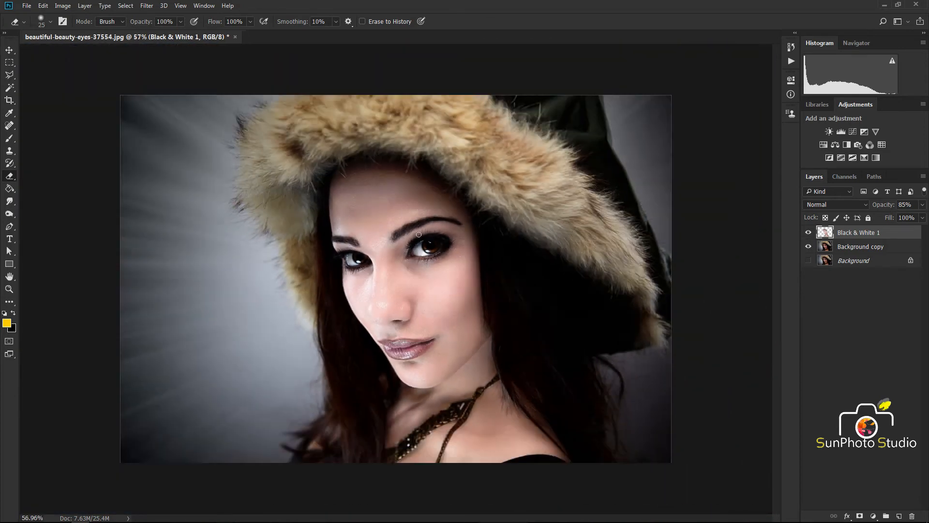
{"action": "scroll", "coordinate": [403, 220], "scroll_direction": "up", "scroll_amount": 8}
{"action": "scroll", "coordinate": [404, 221], "scroll_direction": "down", "scroll_amount": 1}
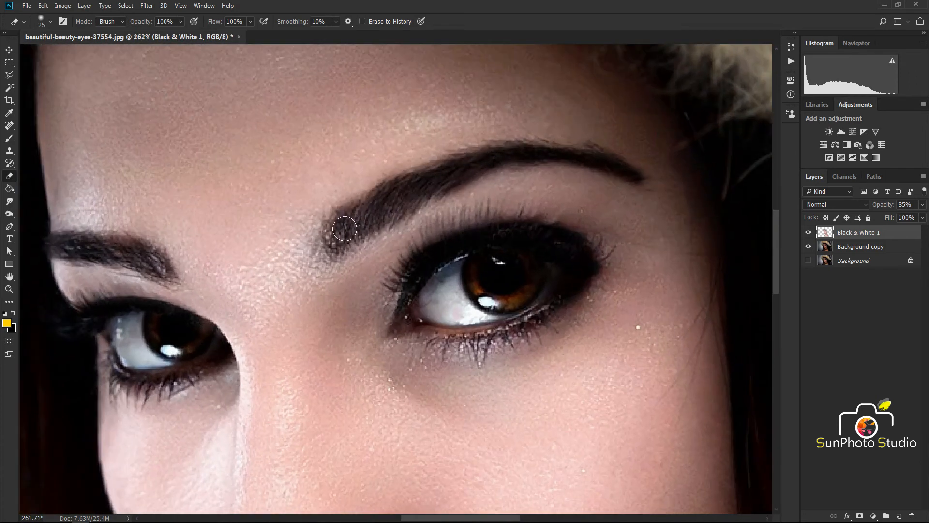
{"action": "scroll", "coordinate": [368, 222], "scroll_direction": "down", "scroll_amount": 6}
{"action": "left_click_drag", "start_coordinate": [887, 207], "coordinate": [887, 208]}
Erase the skin layer over the upper and lower lips at 100% opacity to restore their dark red colour
{"action": "scroll", "coordinate": [418, 374], "scroll_direction": "up", "scroll_amount": 4}
{"action": "mouse_move", "coordinate": [366, 370]}
{"action": "left_mouse_down"}
{"action": "mouse_move", "coordinate": [416, 359]}
{"action": "mouse_move", "coordinate": [408, 372]}
{"action": "mouse_move", "coordinate": [418, 363]}
{"action": "mouse_move", "coordinate": [399, 375]}
{"action": "mouse_move", "coordinate": [316, 365]}
{"action": "mouse_move", "coordinate": [281, 326]}
{"action": "mouse_move", "coordinate": [303, 323]}
{"action": "mouse_move", "coordinate": [293, 335]}
{"action": "mouse_move", "coordinate": [269, 304]}
{"action": "mouse_move", "coordinate": [275, 308]}
{"action": "mouse_move", "coordinate": [238, 298]}
{"action": "mouse_move", "coordinate": [324, 296]}
{"action": "mouse_move", "coordinate": [285, 304]}
{"action": "mouse_move", "coordinate": [302, 319]}
{"action": "mouse_move", "coordinate": [421, 299]}
{"action": "mouse_move", "coordinate": [448, 305]}
{"action": "mouse_move", "coordinate": [316, 346]}
{"action": "mouse_move", "coordinate": [525, 357]}
{"action": "mouse_move", "coordinate": [418, 375]}
{"action": "mouse_move", "coordinate": [587, 347]}
{"action": "mouse_move", "coordinate": [560, 366]}
{"action": "mouse_move", "coordinate": [619, 333]}
{"action": "mouse_move", "coordinate": [668, 282]}
{"action": "mouse_move", "coordinate": [627, 303]}
{"action": "mouse_move", "coordinate": [660, 287]}
{"action": "mouse_move", "coordinate": [414, 293]}
{"action": "mouse_move", "coordinate": [422, 311]}
{"action": "mouse_move", "coordinate": [579, 305]}
{"action": "mouse_move", "coordinate": [442, 343]}
{"action": "left_mouse_up"}
{"action": "scroll", "coordinate": [412, 354], "scroll_direction": "up", "scroll_amount": 1}
{"action": "key", "text": "bracketleft"}
{"action": "scroll", "coordinate": [279, 313], "scroll_direction": "up", "scroll_amount": 2}
{"action": "key", "text": "bracketleft"}
{"action": "key", "text": "bracketright"}
{"action": "key", "text": "bracketright"}
{"action": "key", "text": "bracketleft"}
{"action": "key", "text": "bracketright"}
{"action": "key", "text": "bracketright"}
{"action": "scroll", "coordinate": [432, 308], "scroll_direction": "down", "scroll_amount": 5}
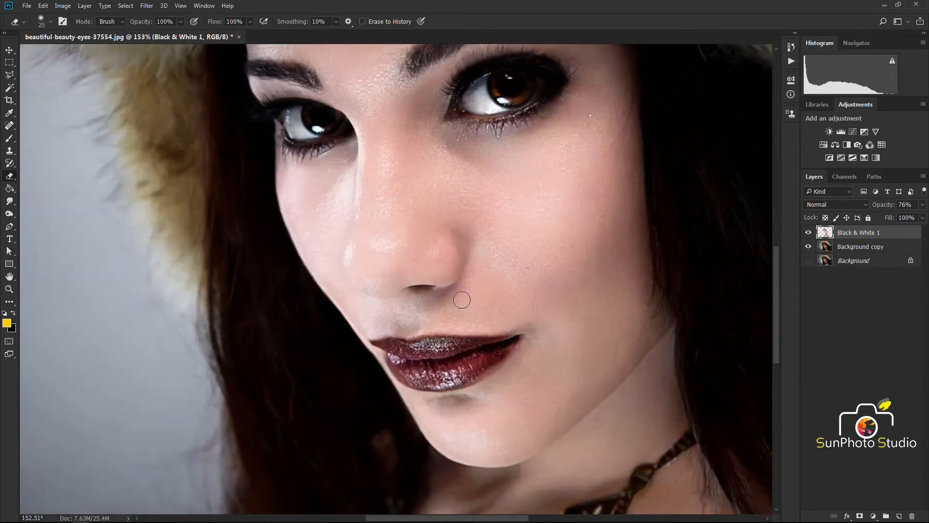
Erase the skin layer over the nostrils with a 10 px eraser at 100% opacity
{"action": "scroll", "coordinate": [464, 303], "scroll_direction": "up", "scroll_amount": 4}
{"action": "key", "text": "bracketleft"}
{"action": "key", "text": "bracketleft"}
{"action": "key", "text": "bracketleft"}
{"action": "scroll", "coordinate": [417, 279], "scroll_direction": "down", "scroll_amount": 6}
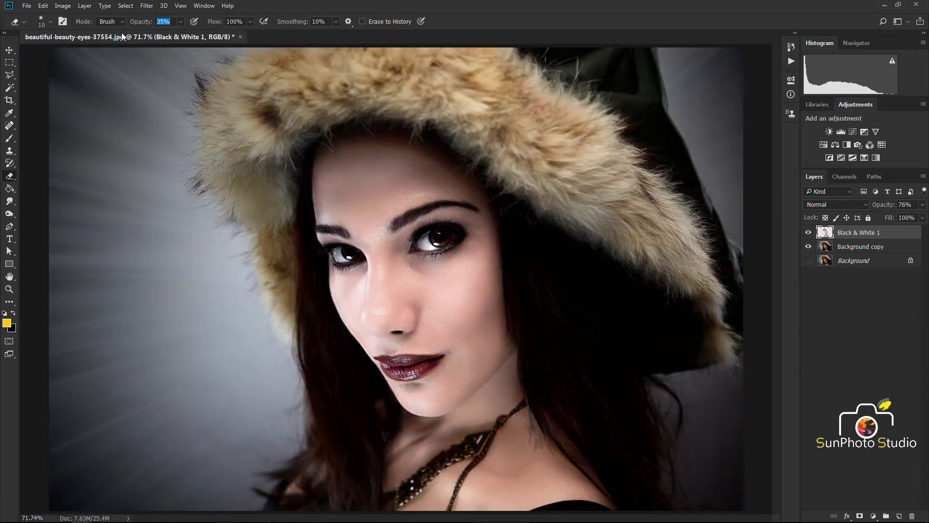
Set the eraser to 40 px and 35% opacity and lightly erase the skin layer beside the nose
{"action": "scroll", "coordinate": [383, 300], "scroll_direction": "up", "scroll_amount": 3}
{"action": "key", "text": "bracketright"}
{"action": "key", "text": "bracketright"}
{"action": "key", "text": "bracketright"}
{"action": "key", "text": "bracketright"}
{"action": "key", "text": "bracketright"}
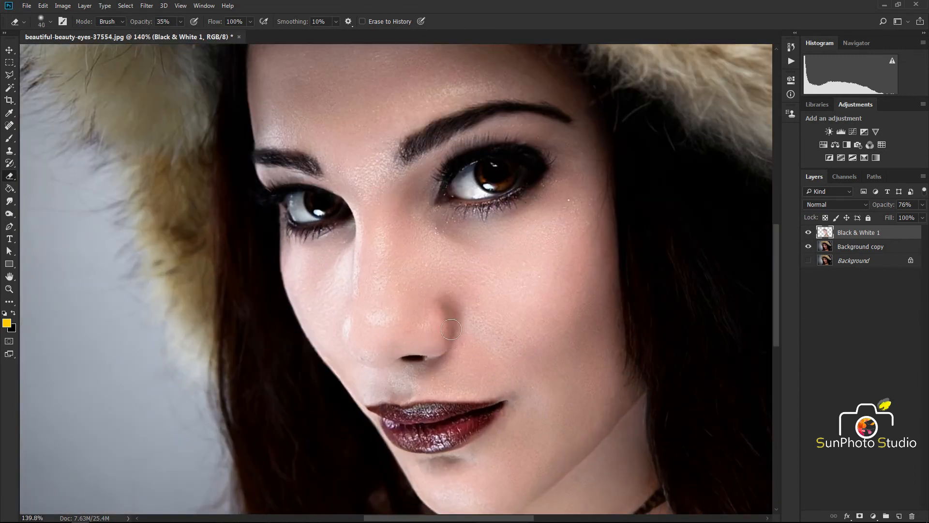
{"action": "scroll", "coordinate": [460, 251], "scroll_direction": "down", "scroll_amount": 1}
{"action": "scroll", "coordinate": [387, 242], "scroll_direction": "up", "scroll_amount": 1}
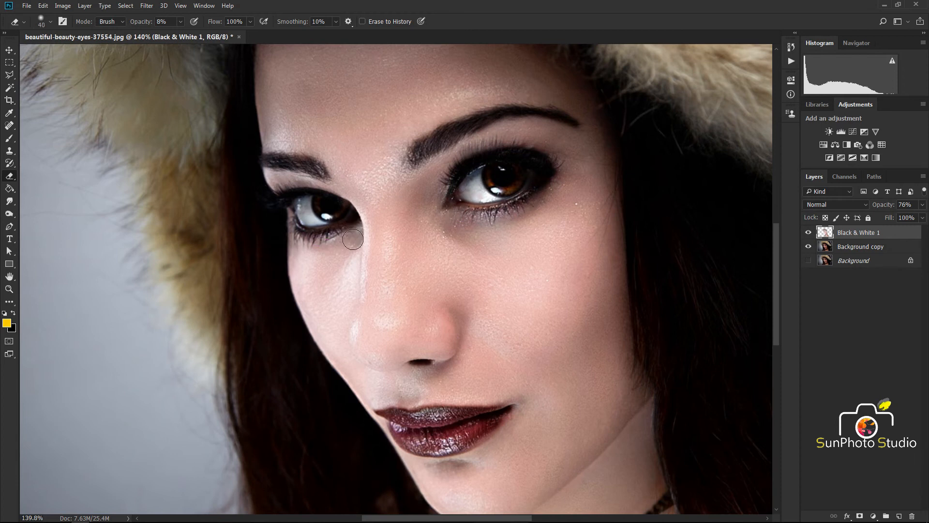
Blend the skin layer around the eyes and face edges at 8% eraser opacity, enlarging the brush up to 150 px
{"action": "key", "text": "bracketright"}
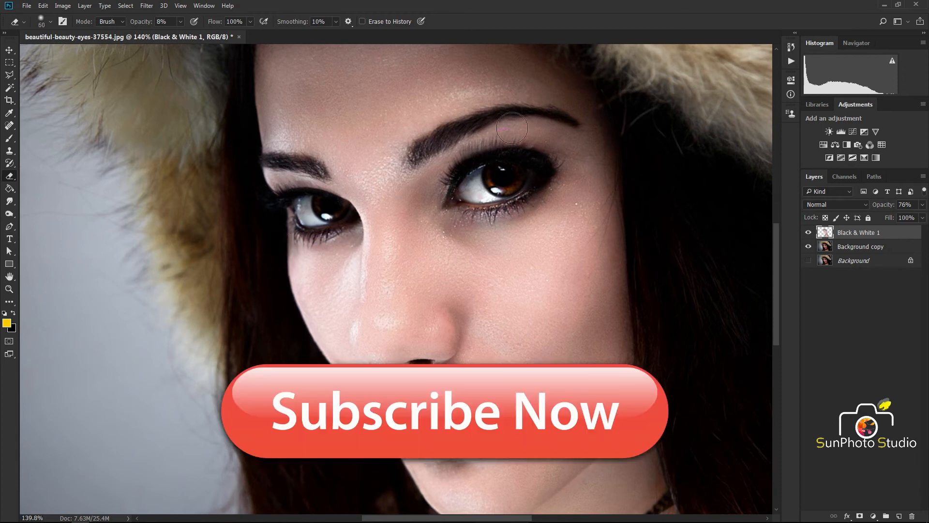
{"action": "scroll", "coordinate": [276, 180], "scroll_direction": "down", "scroll_amount": 3}
{"action": "key", "text": "bracketright"}
{"action": "key", "text": "bracketright"}
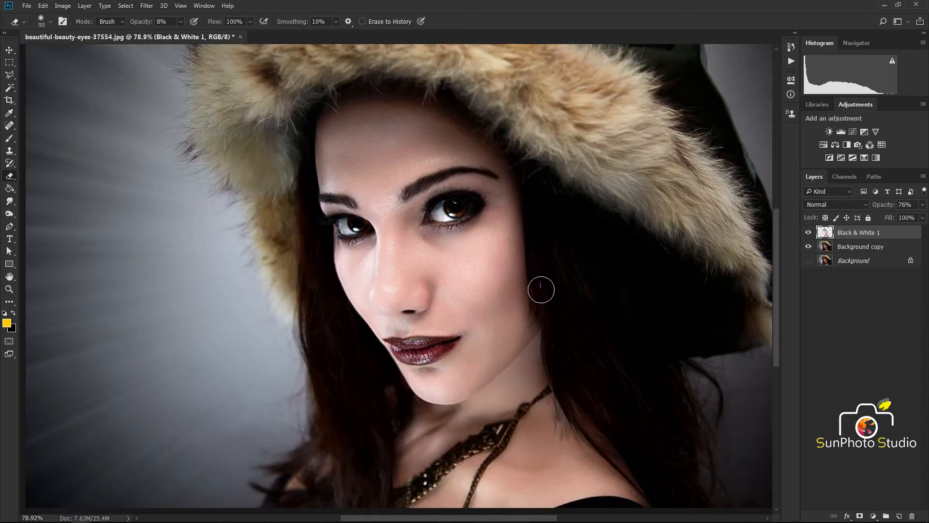
{"action": "scroll", "coordinate": [541, 288], "scroll_direction": "down", "scroll_amount": 2}
{"action": "key", "text": "bracketright"}
{"action": "key", "text": "bracketright"}
{"action": "key", "text": "bracketright"}
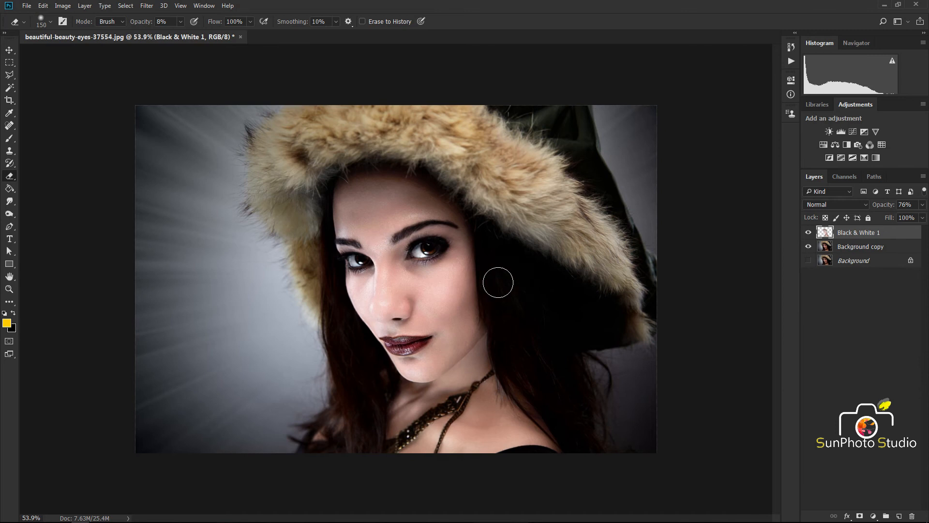
Toggle the skin layer's visibility to compare the portrait with and without it
{"action": "scroll", "coordinate": [479, 359], "scroll_direction": "down", "scroll_amount": 3}
{"action": "scroll", "coordinate": [533, 339], "scroll_direction": "up", "scroll_amount": 3}
{"action": "left_click", "coordinate": [809, 233]}
{"action": "left_click", "coordinate": [809, 234]}
{"action": "left_click", "coordinate": [809, 234]}
{"action": "left_click", "coordinate": [809, 234]}
Add a Hue/Saturation adjustment layer above the skin layer with Saturation +21 and Lightness +1
{"action": "right_click", "coordinate": [860, 242]}
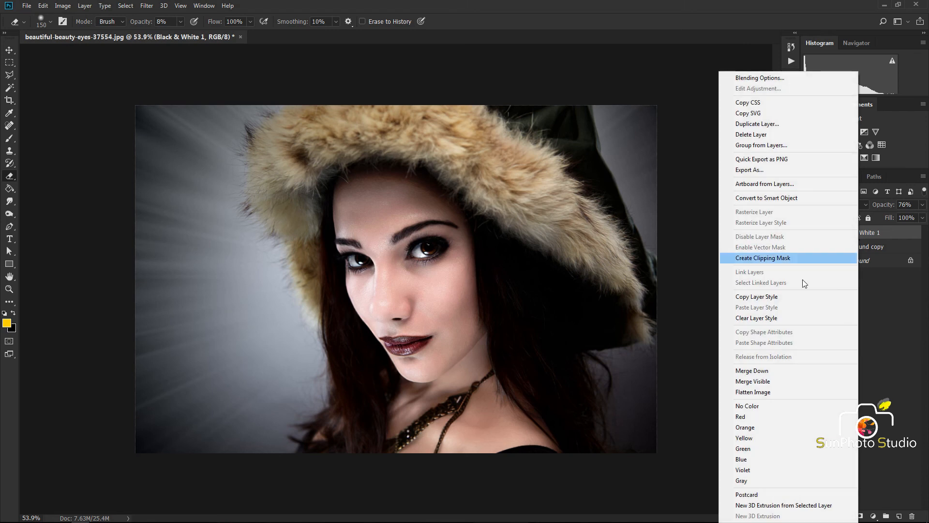
{"action": "left_click", "coordinate": [876, 240]}
{"action": "left_click", "coordinate": [874, 517]}
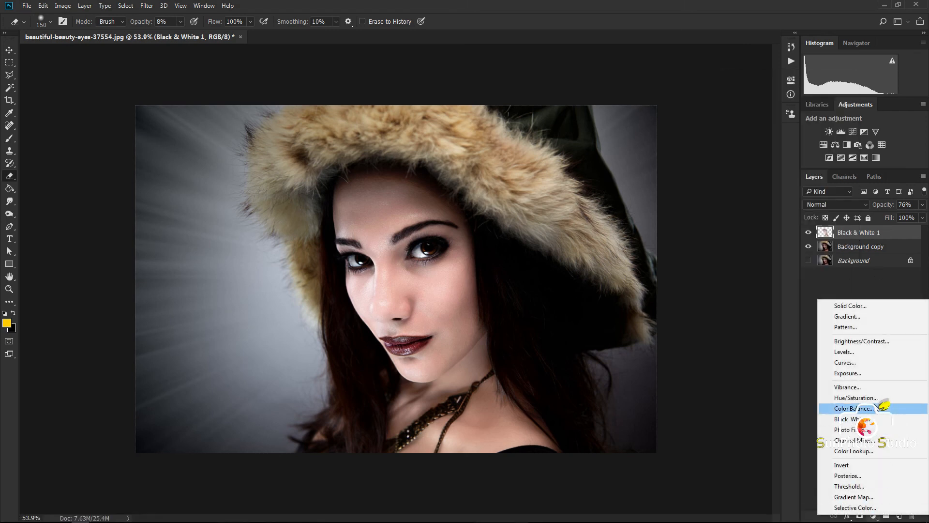
{"action": "left_click", "coordinate": [855, 409]}
{"action": "left_click_drag", "start_coordinate": [720, 163], "coordinate": [715, 182]}
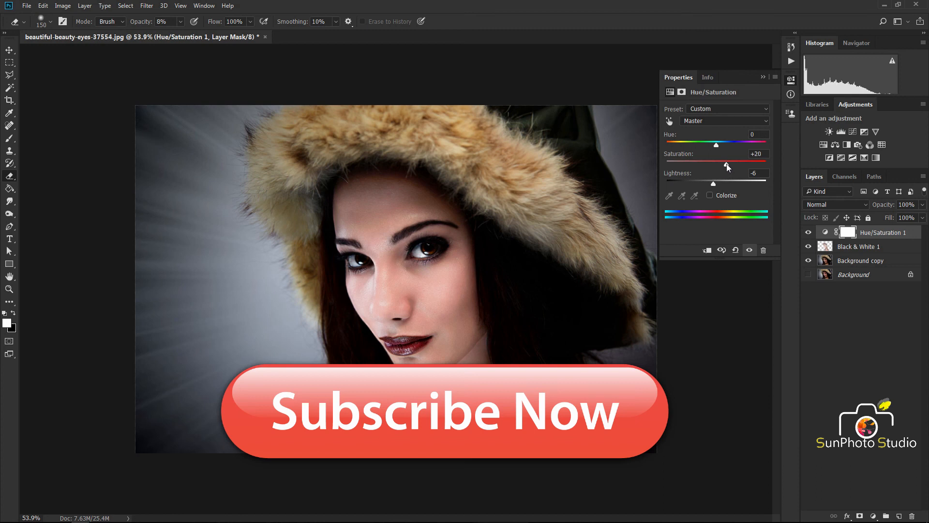
{"action": "left_click", "coordinate": [716, 182]}
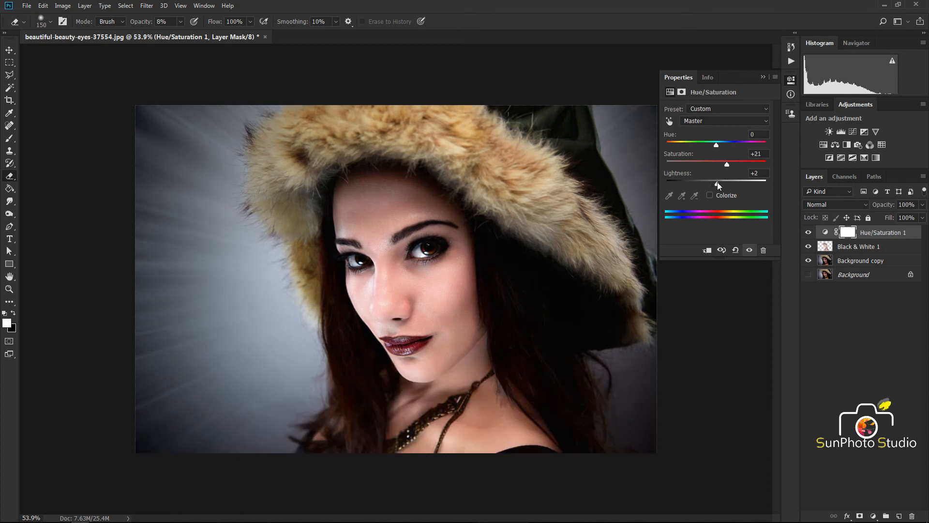
Clip the Hue/Saturation adjustment to the skin layer and merge it down into that layer
{"action": "left_click", "coordinate": [707, 251]}
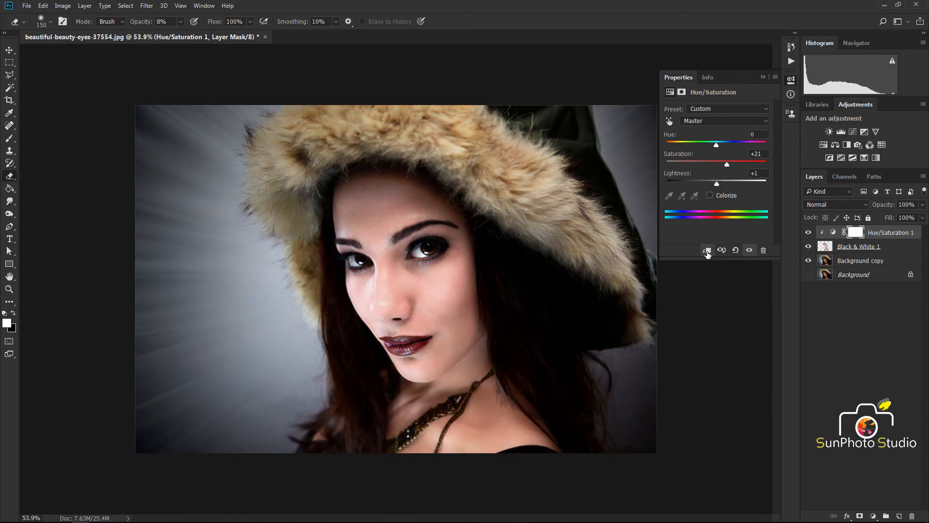
{"action": "left_click", "coordinate": [760, 96]}
{"action": "right_click", "coordinate": [889, 237]}
{"action": "left_click", "coordinate": [794, 370]}
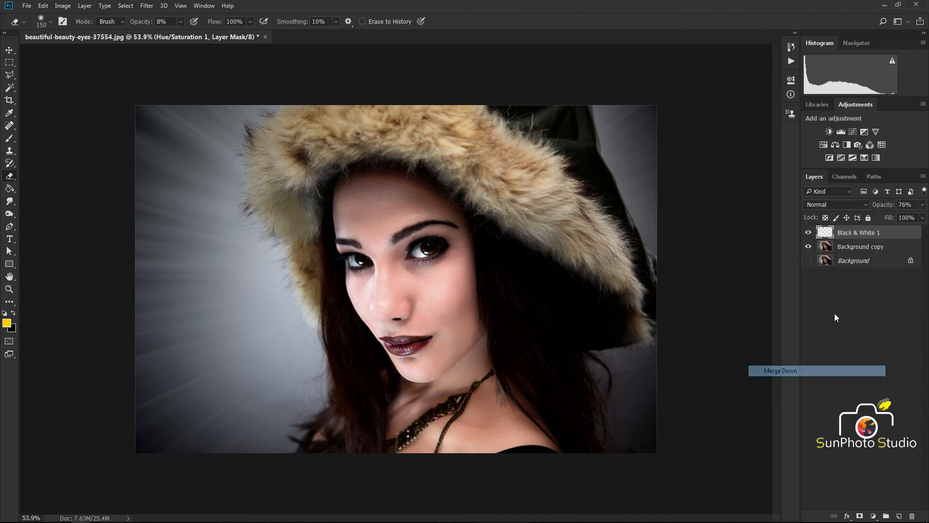
Merge the skin layer down into Background copy, show the Background layer, and select Background copy
{"action": "right_click", "coordinate": [848, 237]}
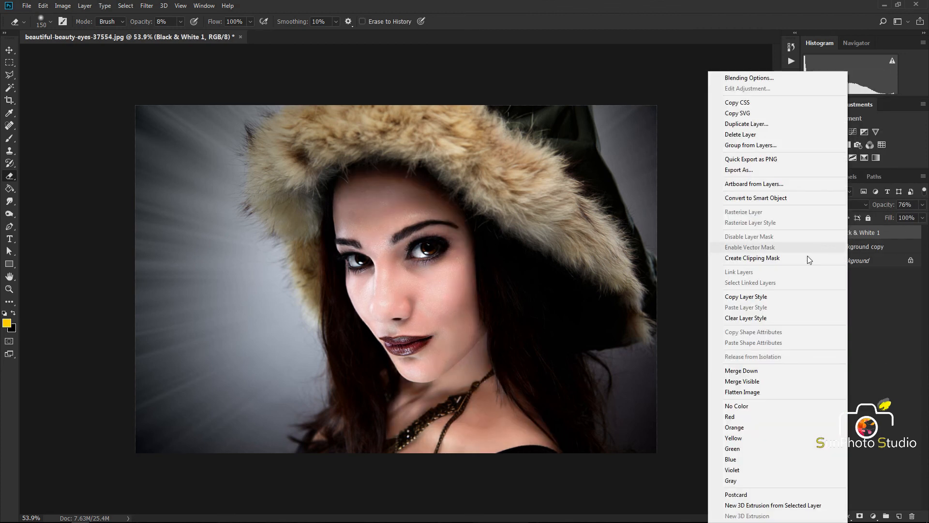
{"action": "left_click", "coordinate": [746, 370]}
{"action": "left_click", "coordinate": [806, 258]}
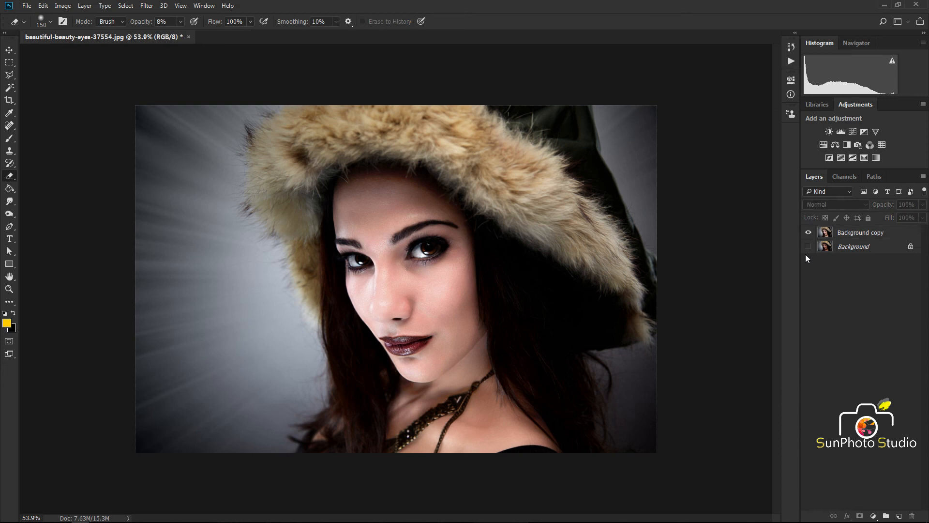
{"action": "left_click", "coordinate": [845, 237]}
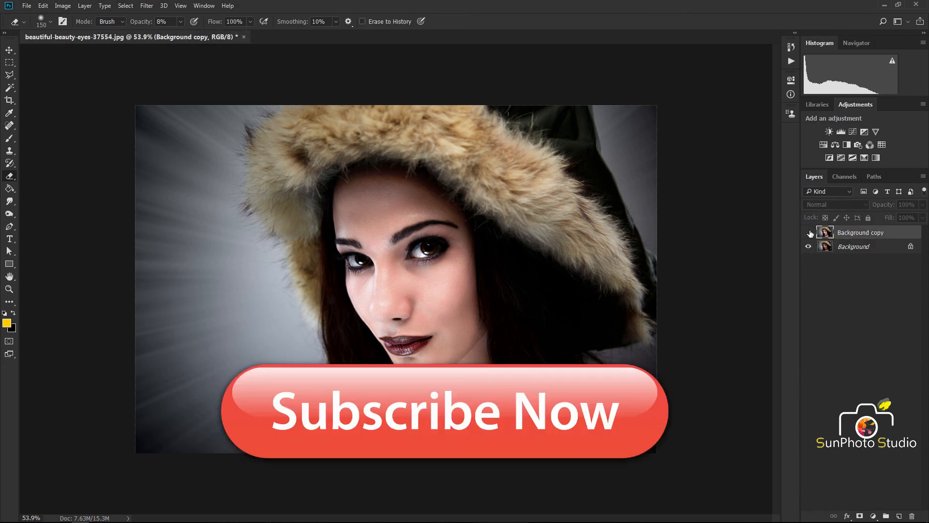
Toggle the Background copy layer's visibility to compare the retouched portrait with the original
{"action": "left_click", "coordinate": [809, 233]}
{"action": "left_click", "coordinate": [809, 232]}
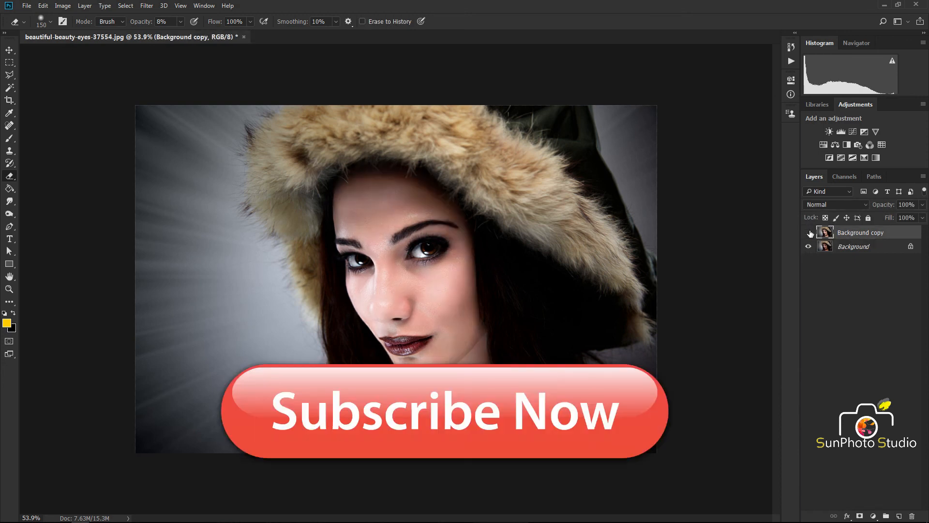
{"action": "left_click", "coordinate": [809, 232]}
{"action": "left_click", "coordinate": [809, 232]}
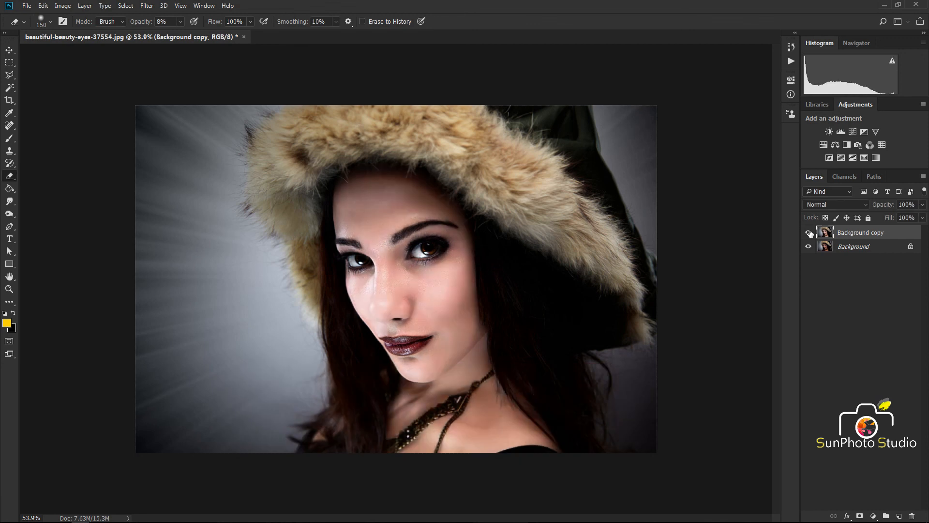